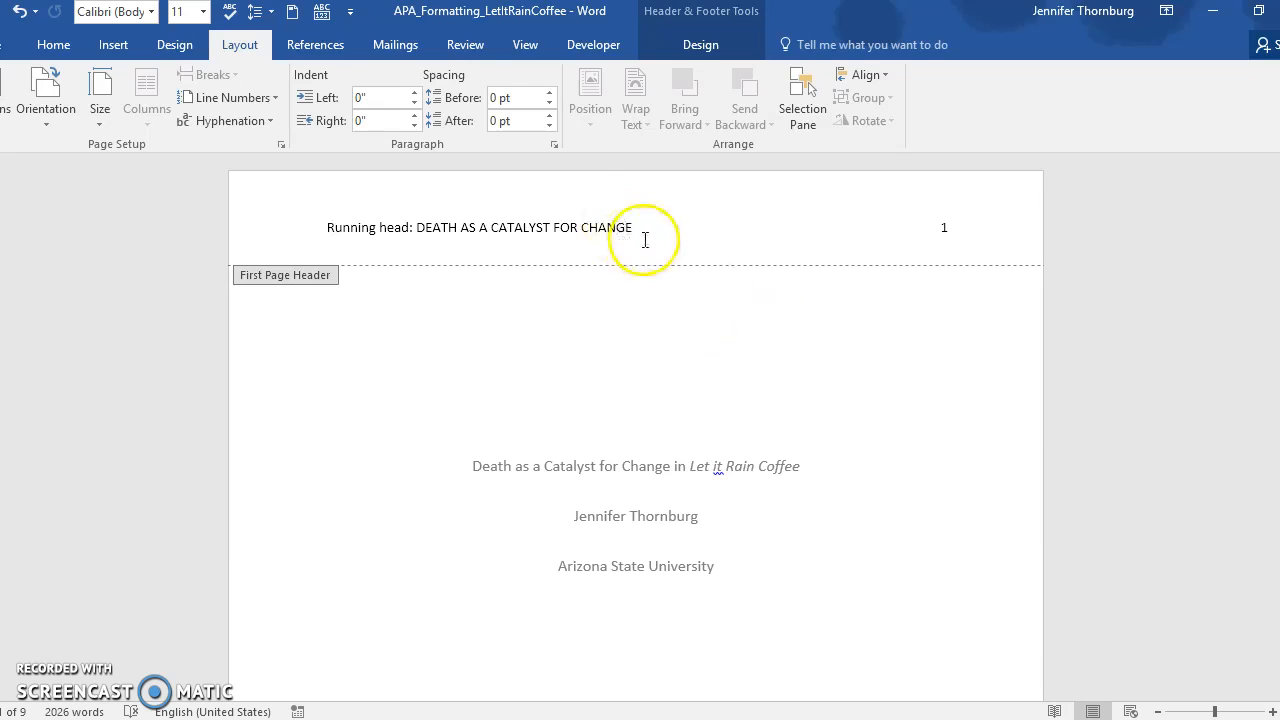
- Examine the running head text and the page number in the title page's header
{"action": "left_click", "coordinate": [542, 300]}
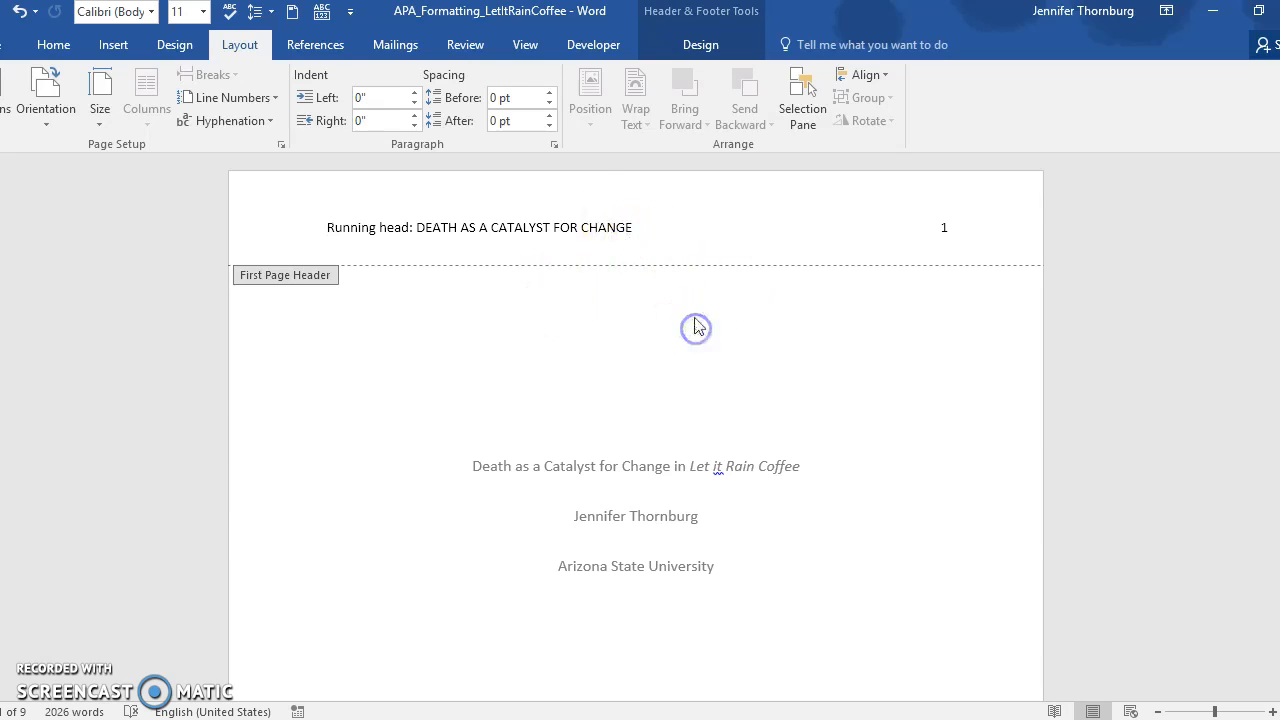
{"action": "double_click", "coordinate": [688, 228]}
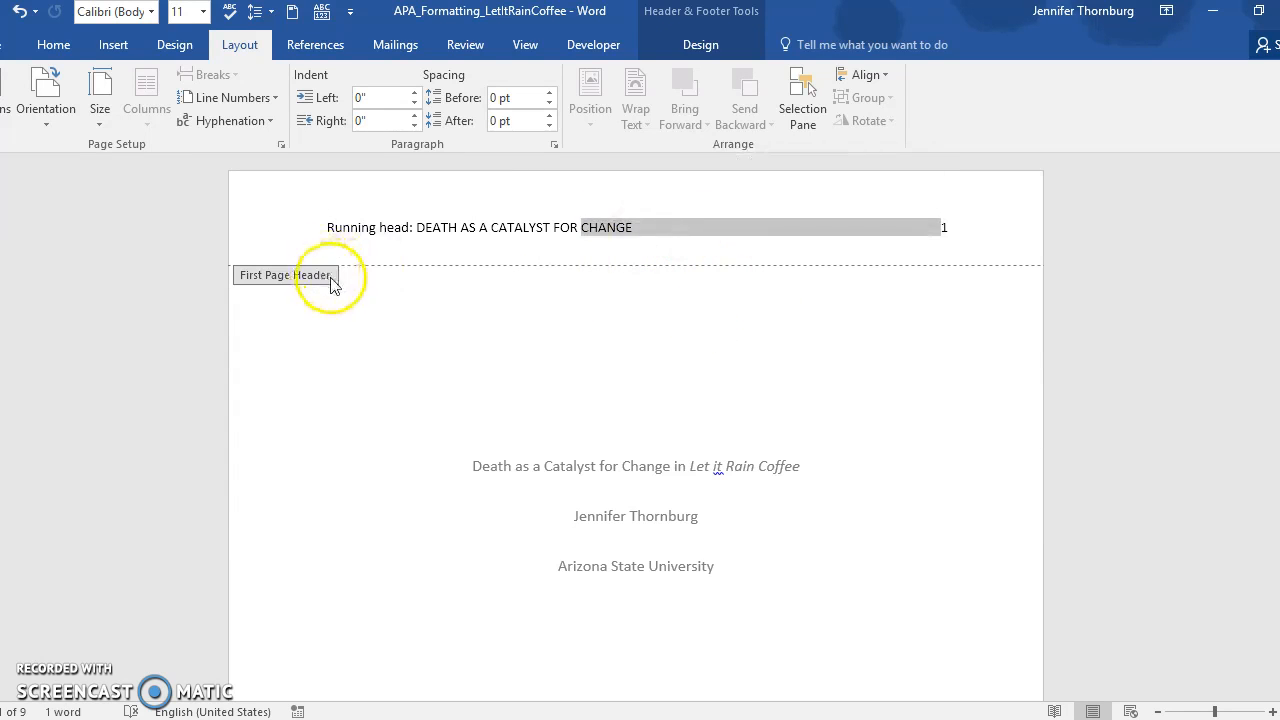
{"action": "left_click", "coordinate": [308, 237]}
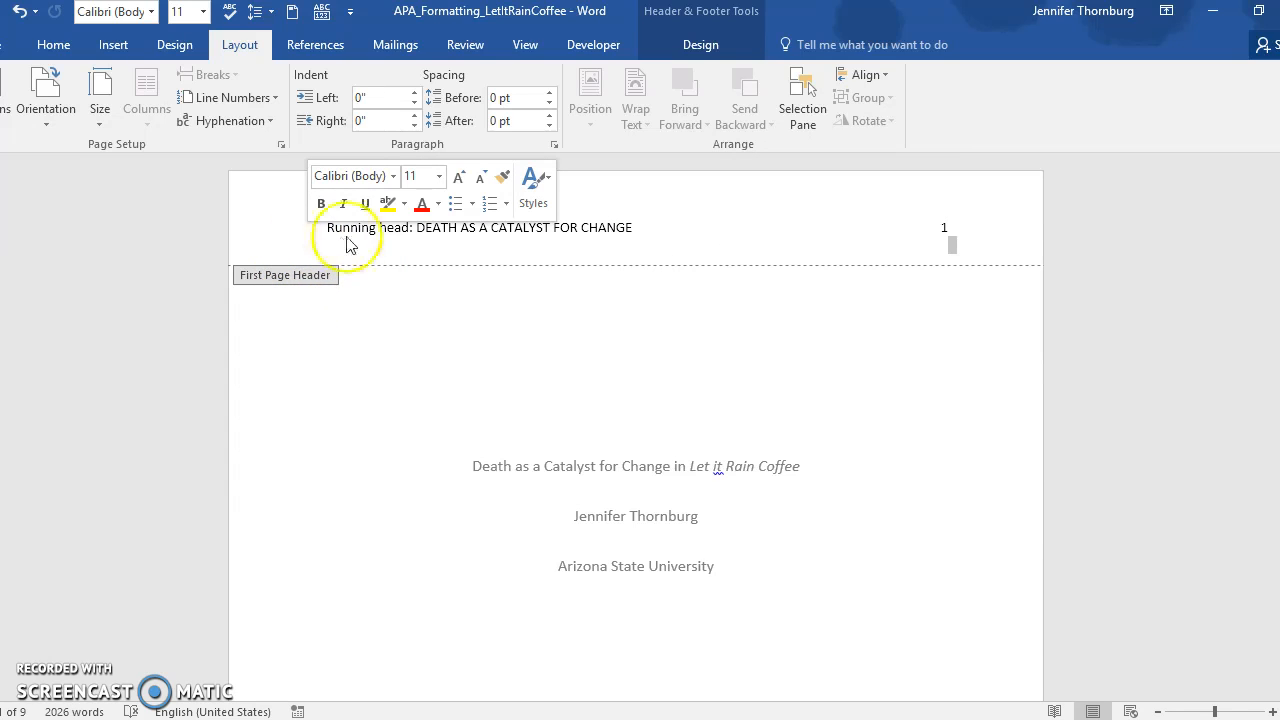
{"action": "left_click", "coordinate": [416, 243]}
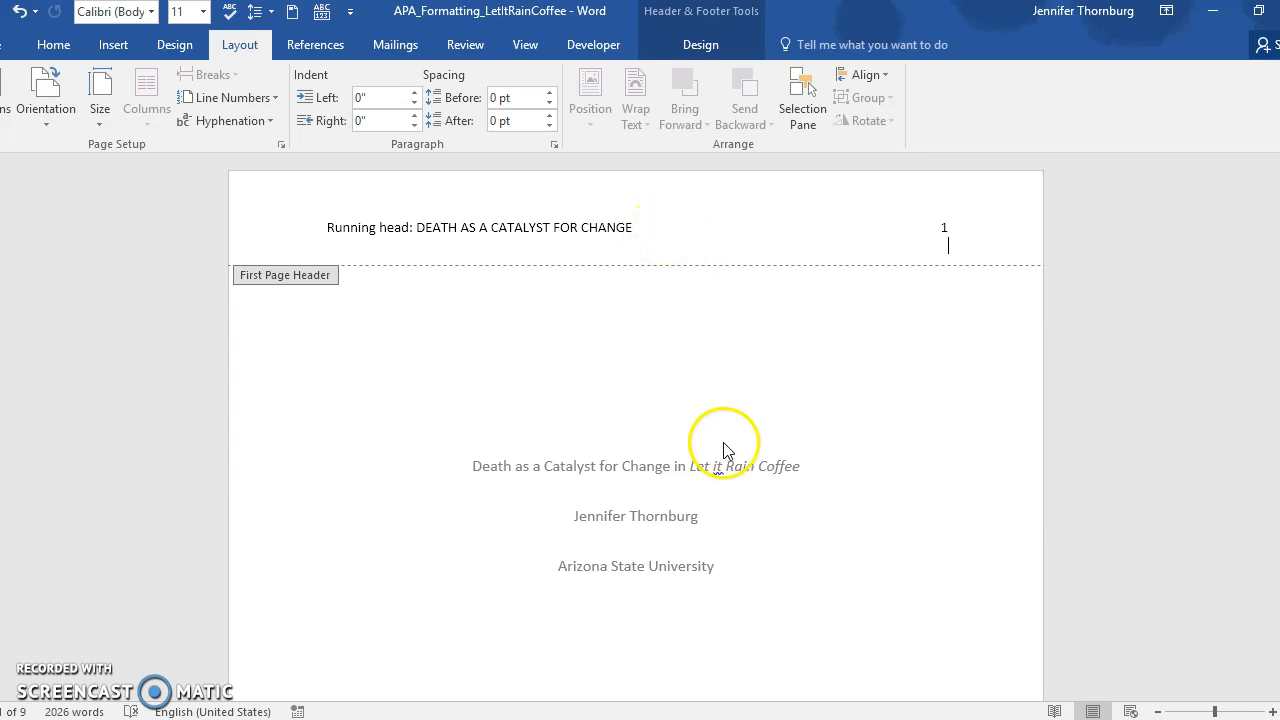
{"action": "left_click", "coordinate": [646, 224]}
{"action": "left_click", "coordinate": [641, 227]}
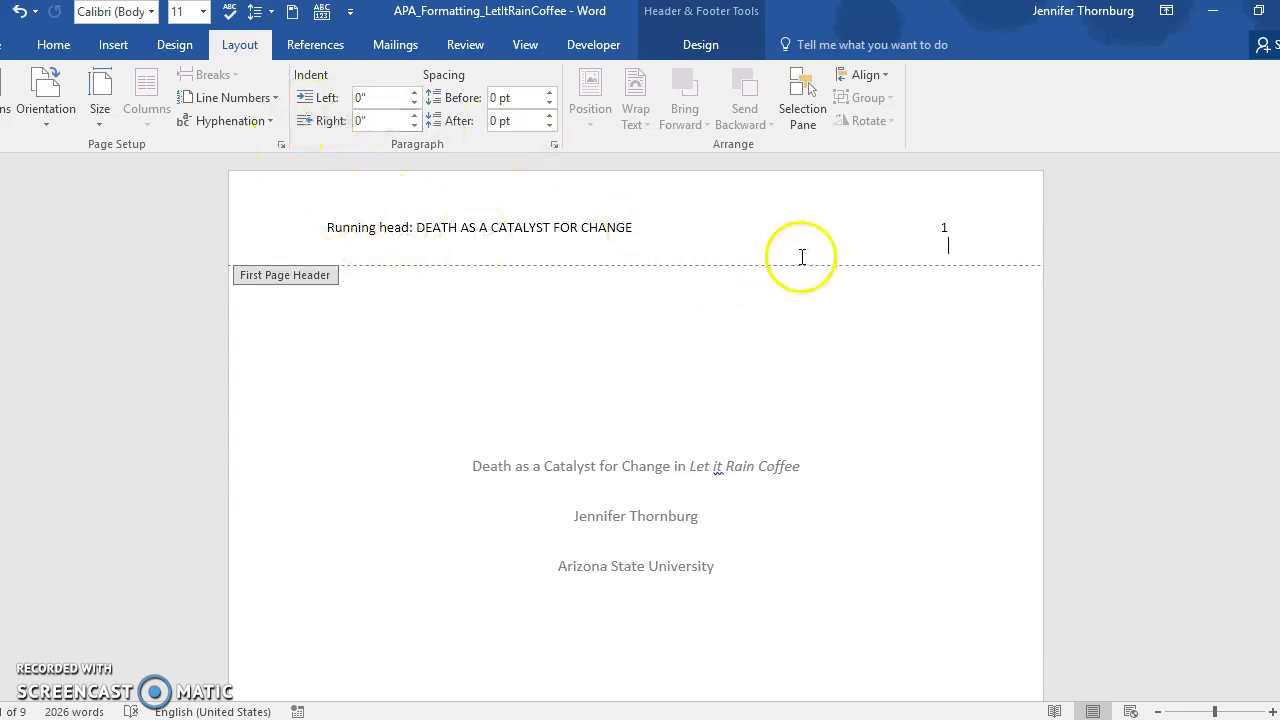
{"action": "left_click", "coordinate": [962, 241]}
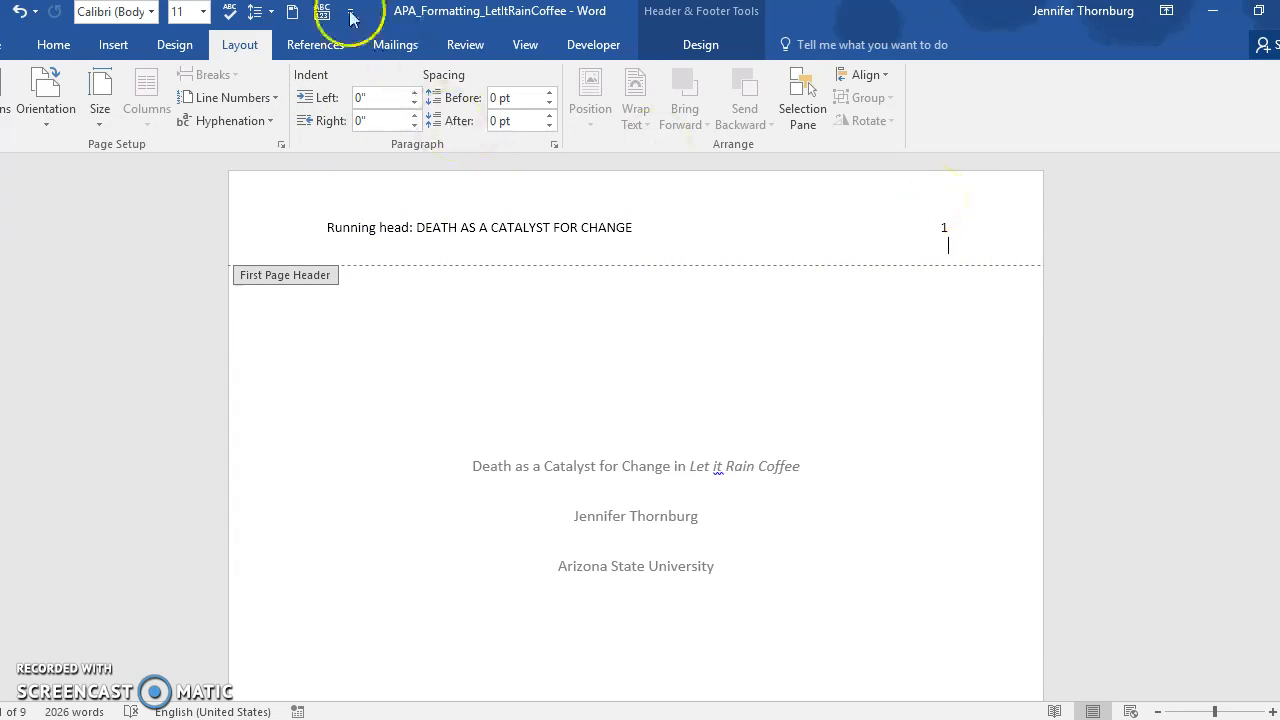
- View the top-of-page page number styles, including Plain Number 3, without inserting one
{"action": "left_click", "coordinate": [294, 14]}
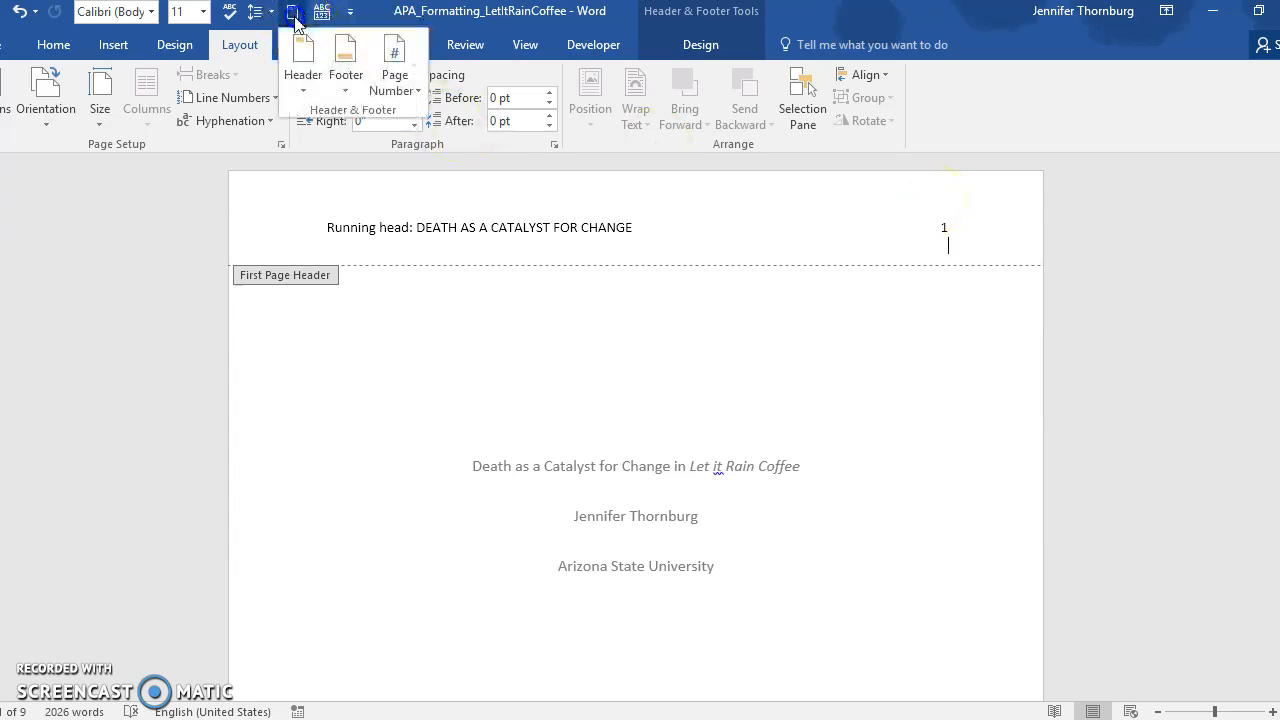
{"action": "left_click", "coordinate": [400, 82]}
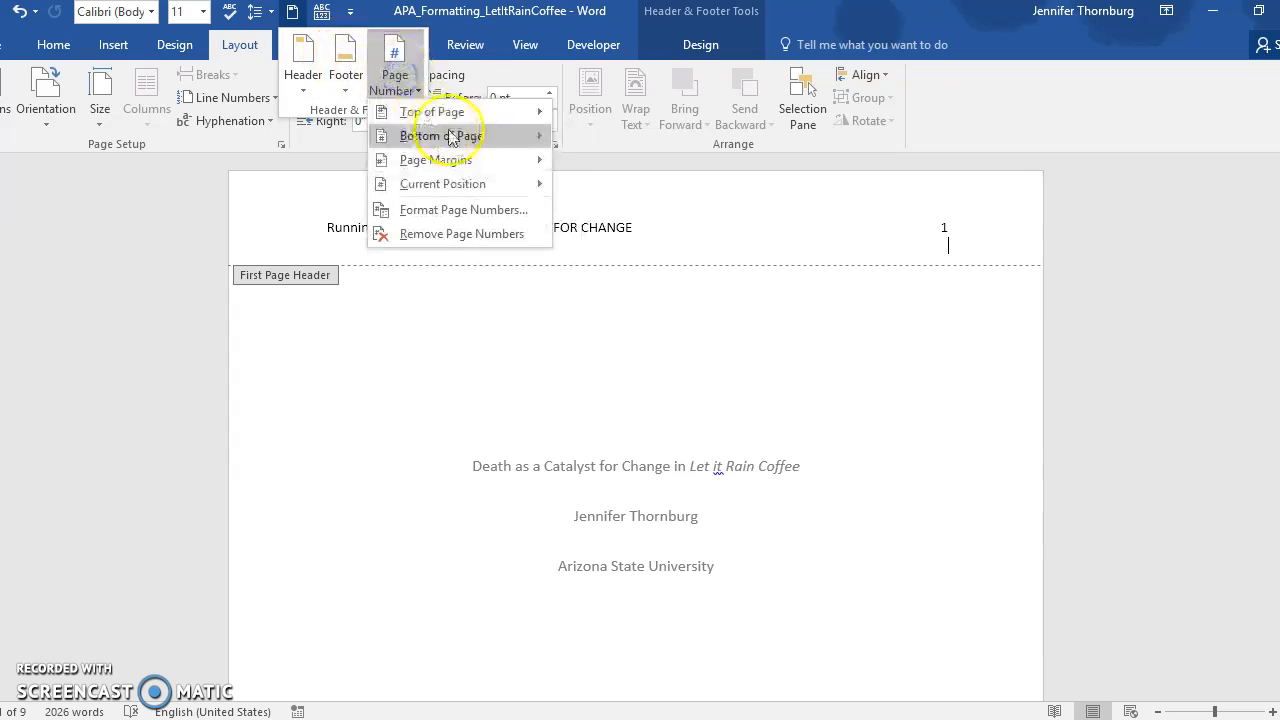
{"action": "mouse_move", "coordinate": [473, 120]}
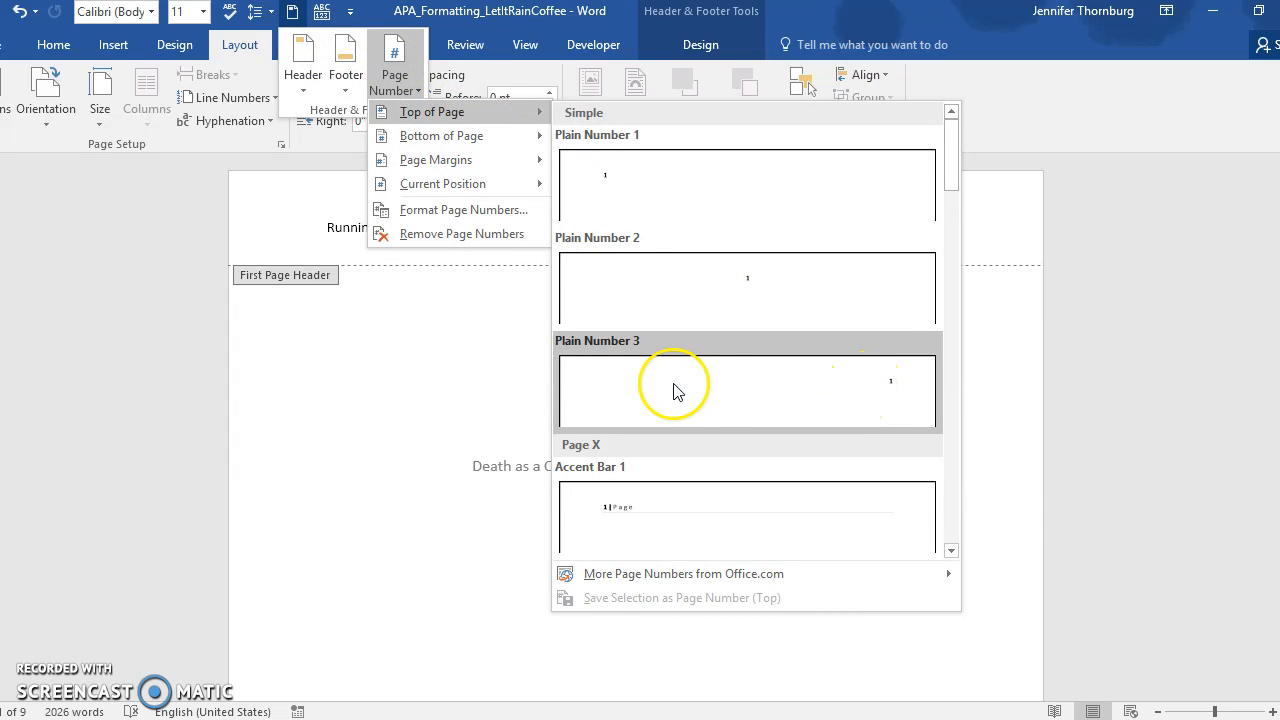
{"action": "left_click", "coordinate": [432, 375]}
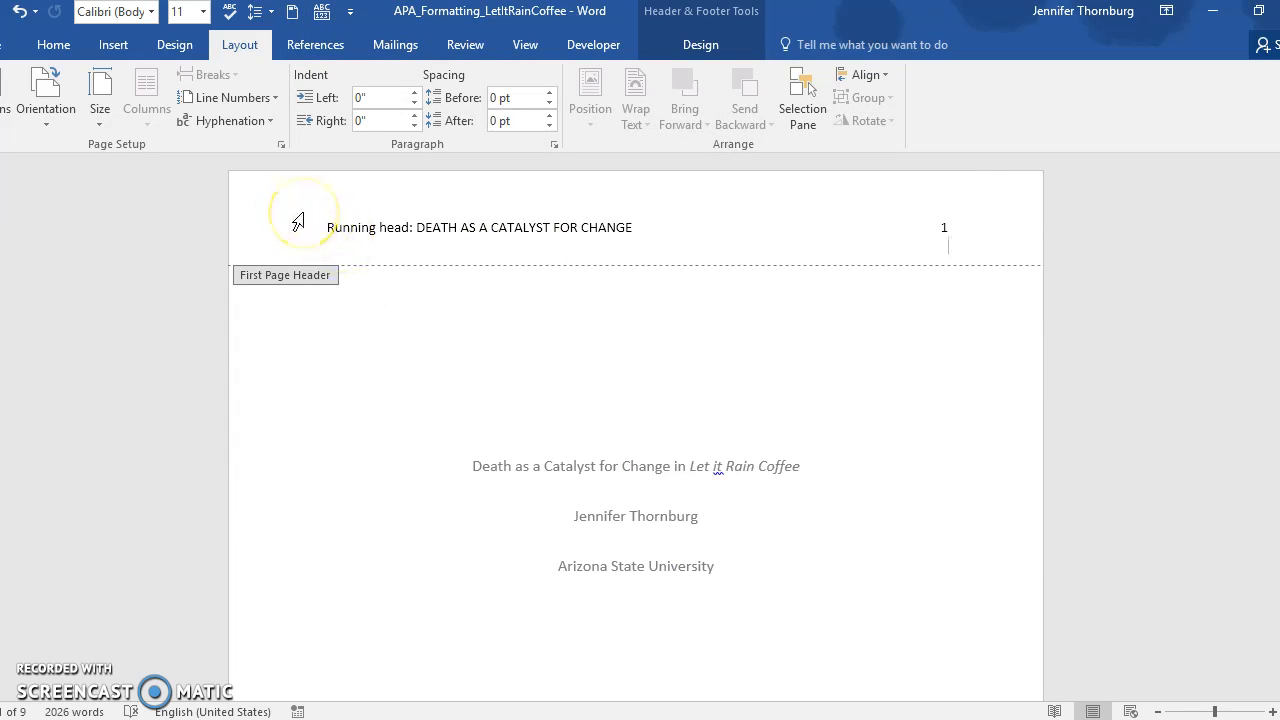
- Apply the page setup with Different first page enabled for the whole document and return to the body text
{"action": "left_click", "coordinate": [281, 146]}
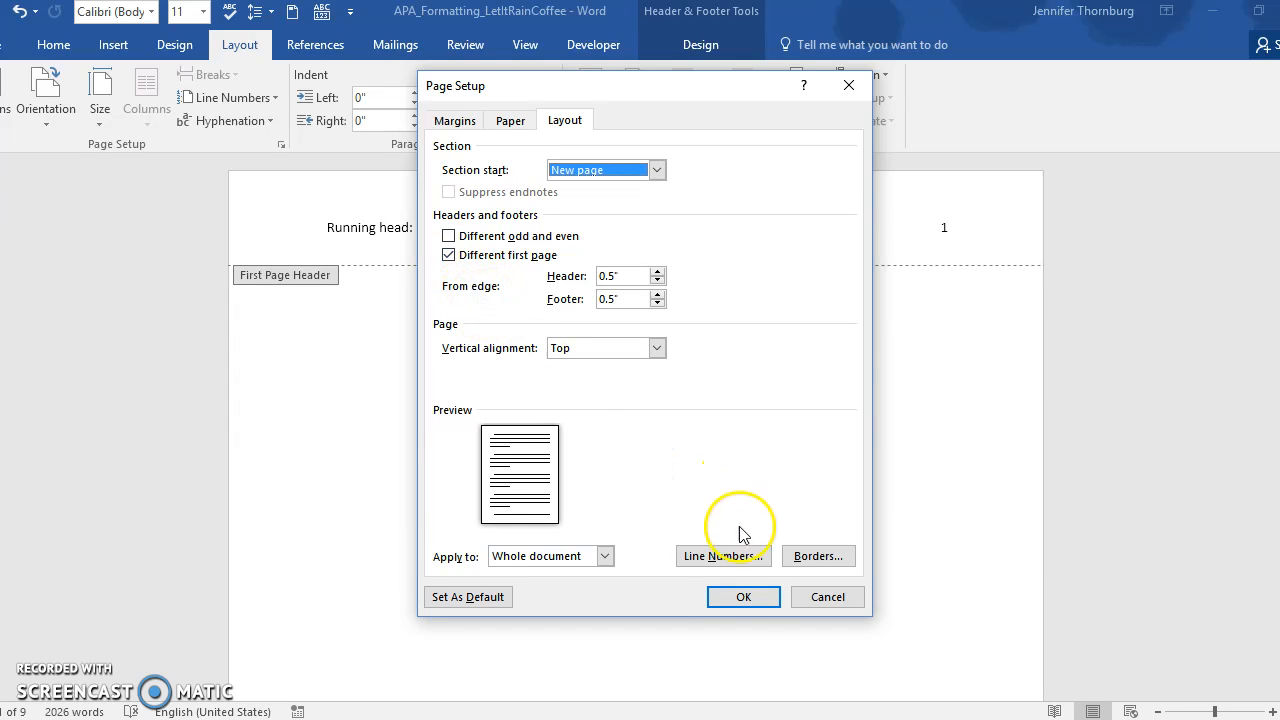
{"action": "left_click", "coordinate": [752, 602]}
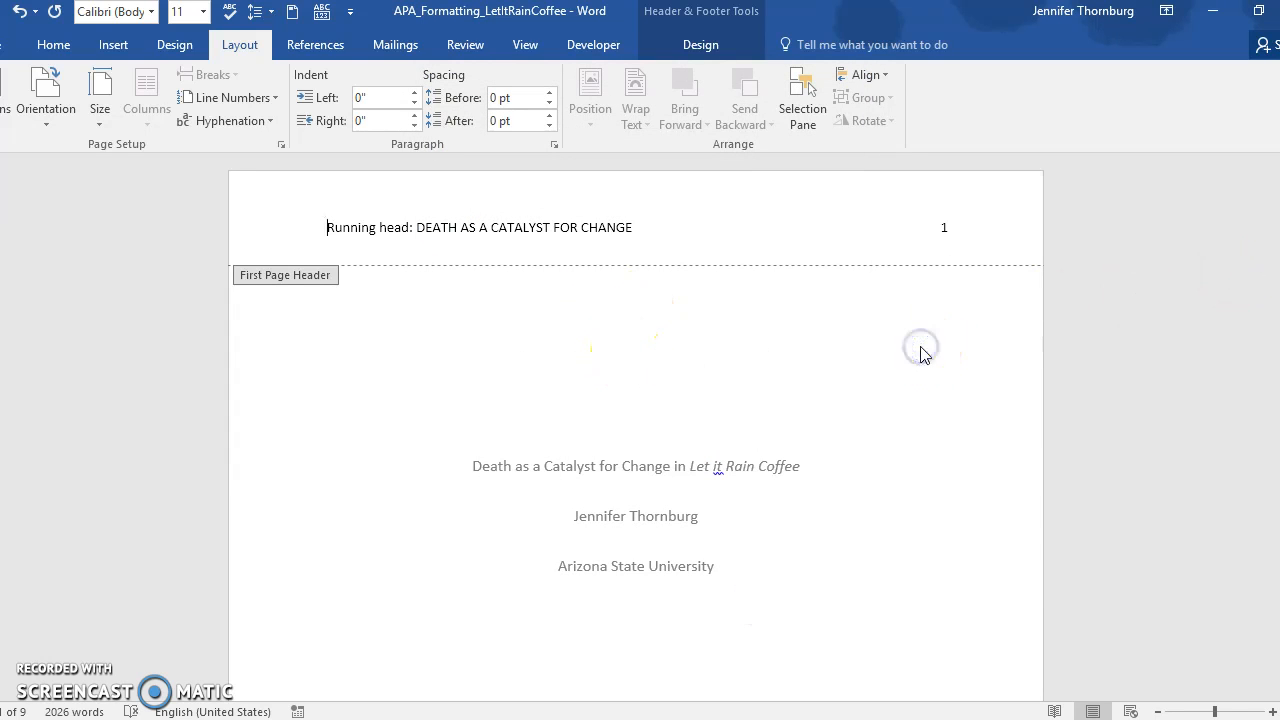
{"action": "double_click", "coordinate": [700, 378]}
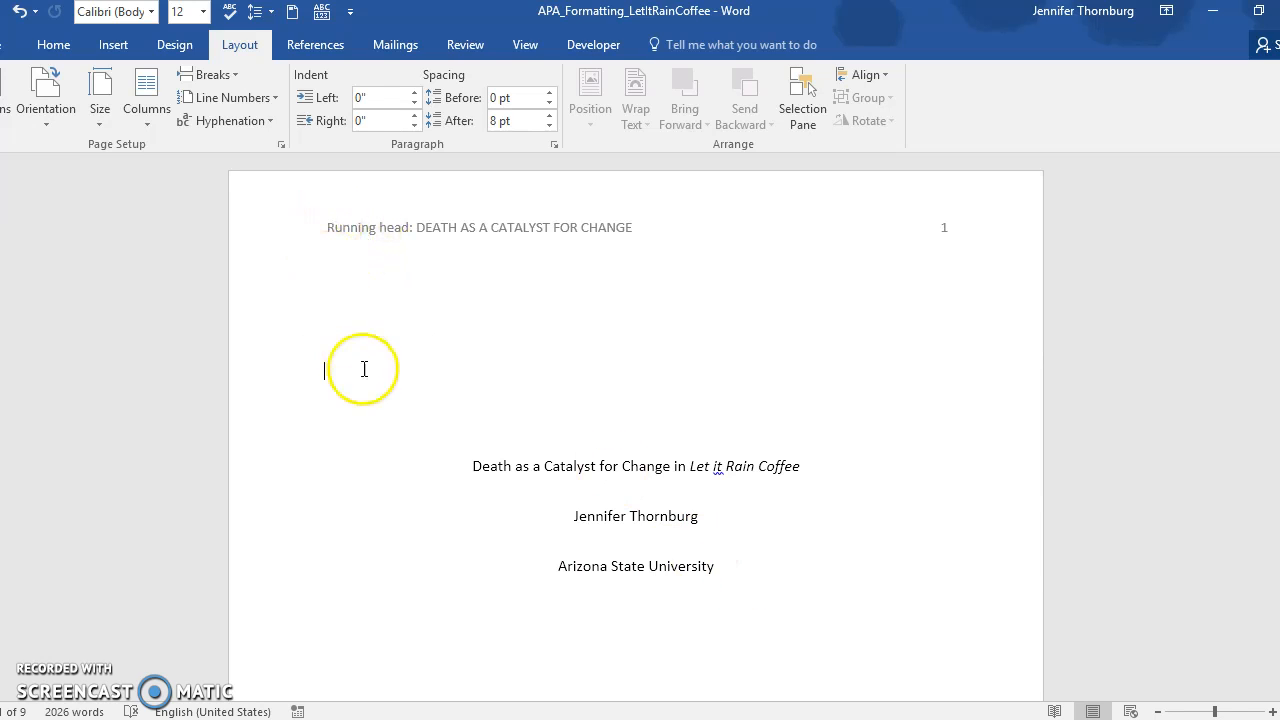
- Format the entire document's body text in Times New Roman at size 12
{"action": "left_click", "coordinate": [427, 467]}
{"action": "left_click_drag", "start_coordinate": [427, 467], "coordinate": [641, 715]}
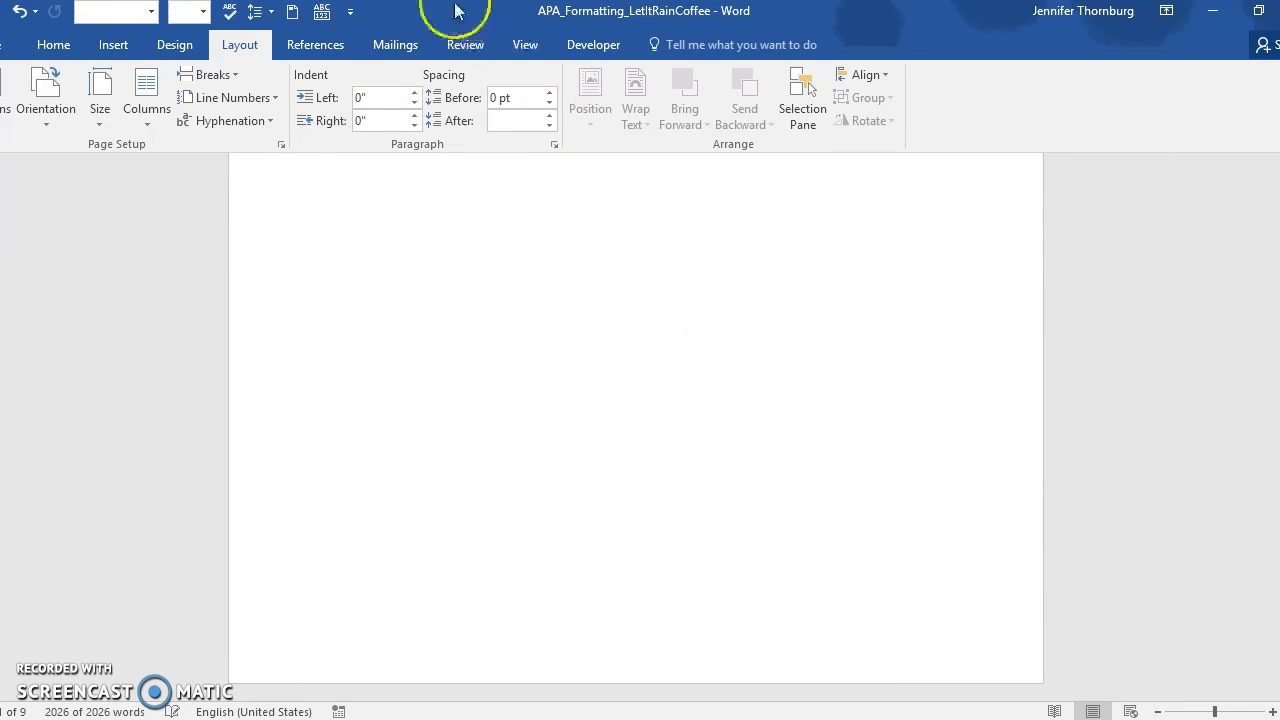
{"action": "left_click", "coordinate": [151, 11]}
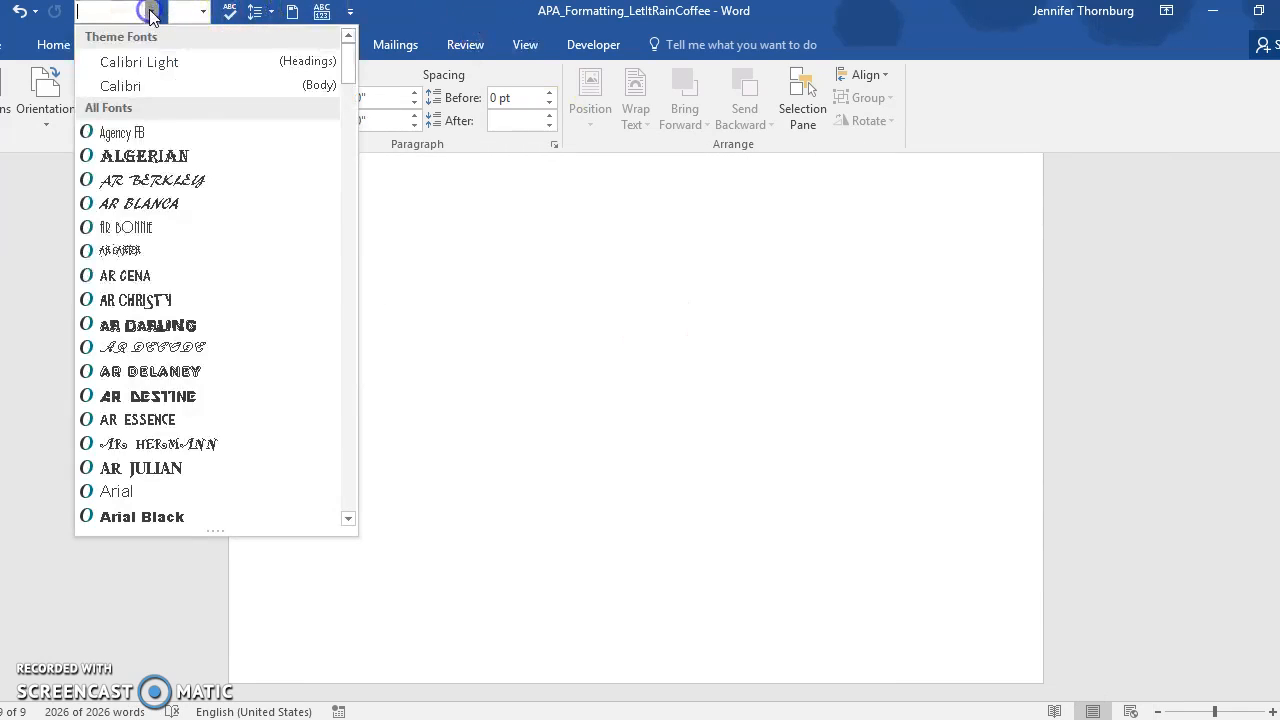
{"action": "left_click_drag", "start_coordinate": [347, 69], "coordinate": [351, 474]}
{"action": "left_click", "coordinate": [240, 240]}
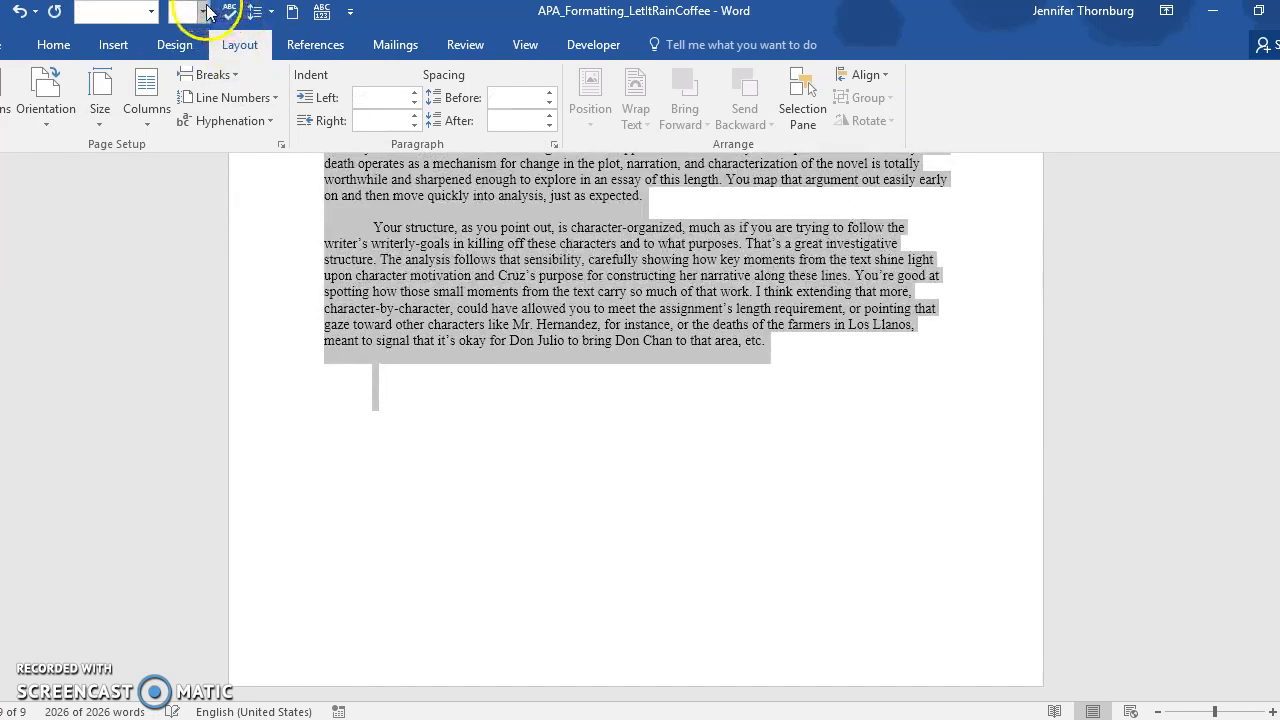
{"action": "left_click", "coordinate": [206, 11]}
{"action": "left_click", "coordinate": [179, 111]}
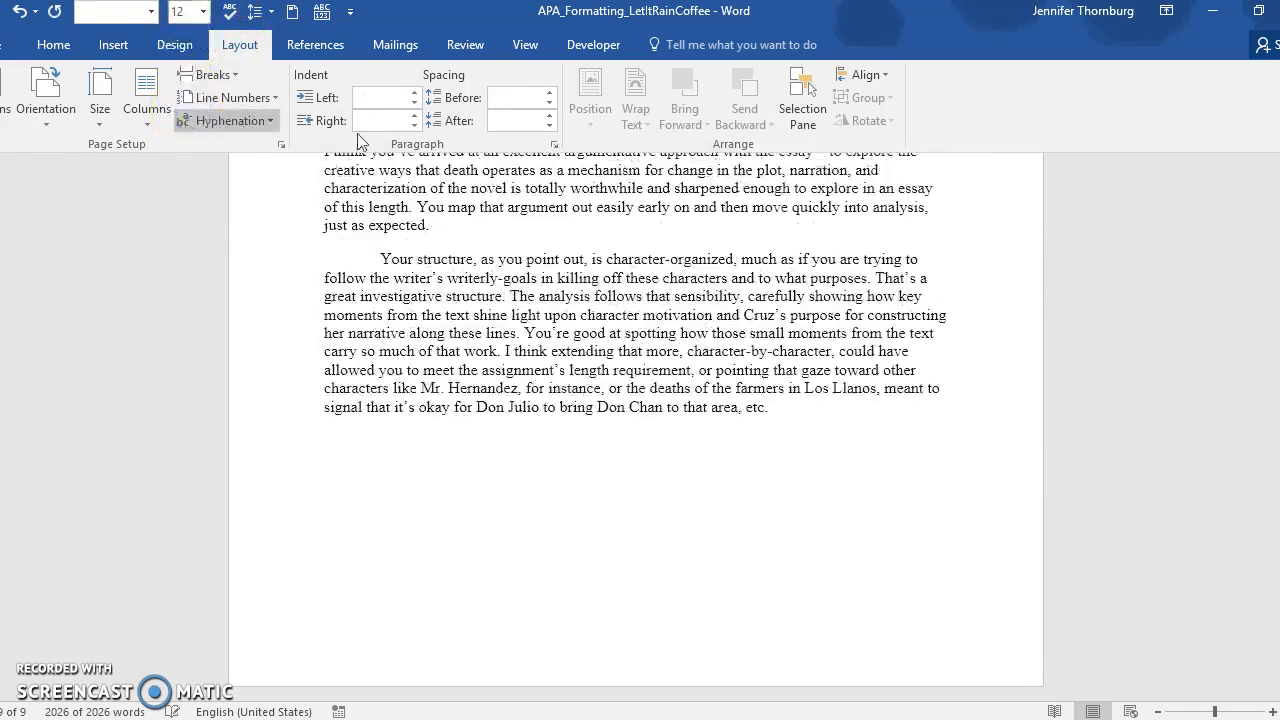
{"action": "left_click", "coordinate": [1000, 290]}
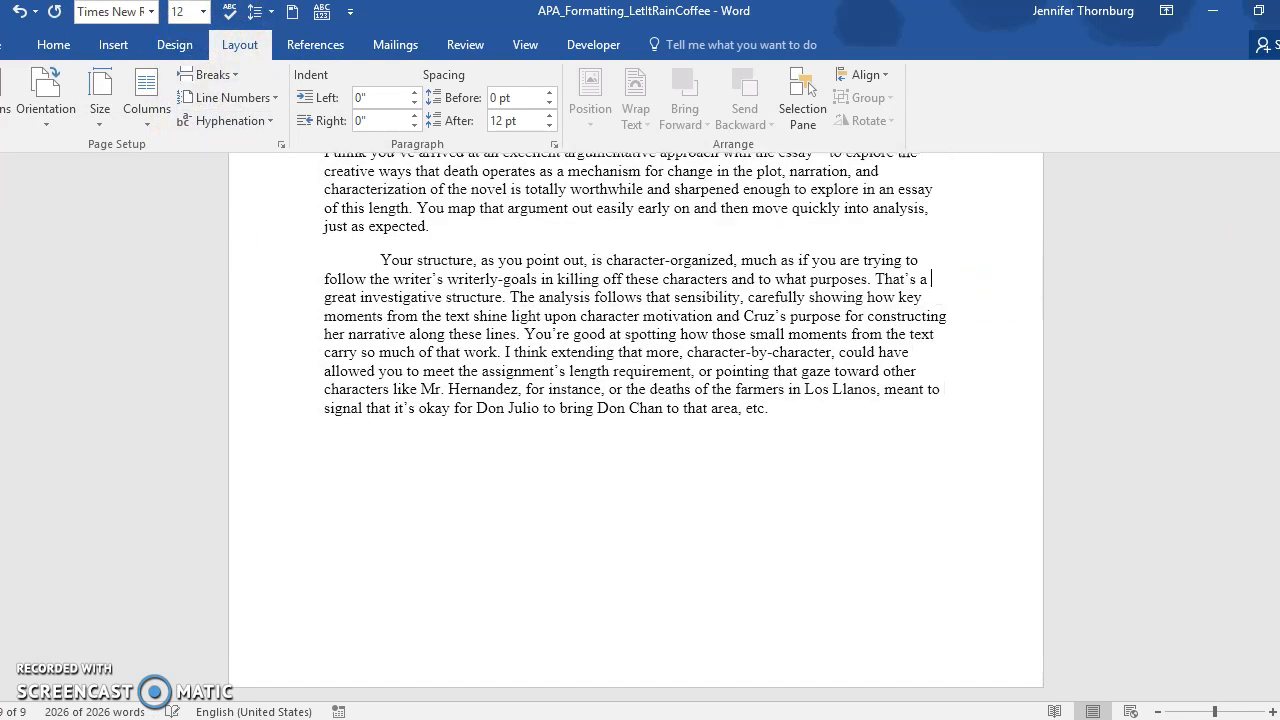
- Review the font and layout of the title page and the following abstract page
{"action": "scroll", "coordinate": [637, 426], "scroll_direction": "up", "scroll_amount": 1}
{"action": "left_click_drag", "start_coordinate": [1279, 664], "coordinate": [1279, 200]}
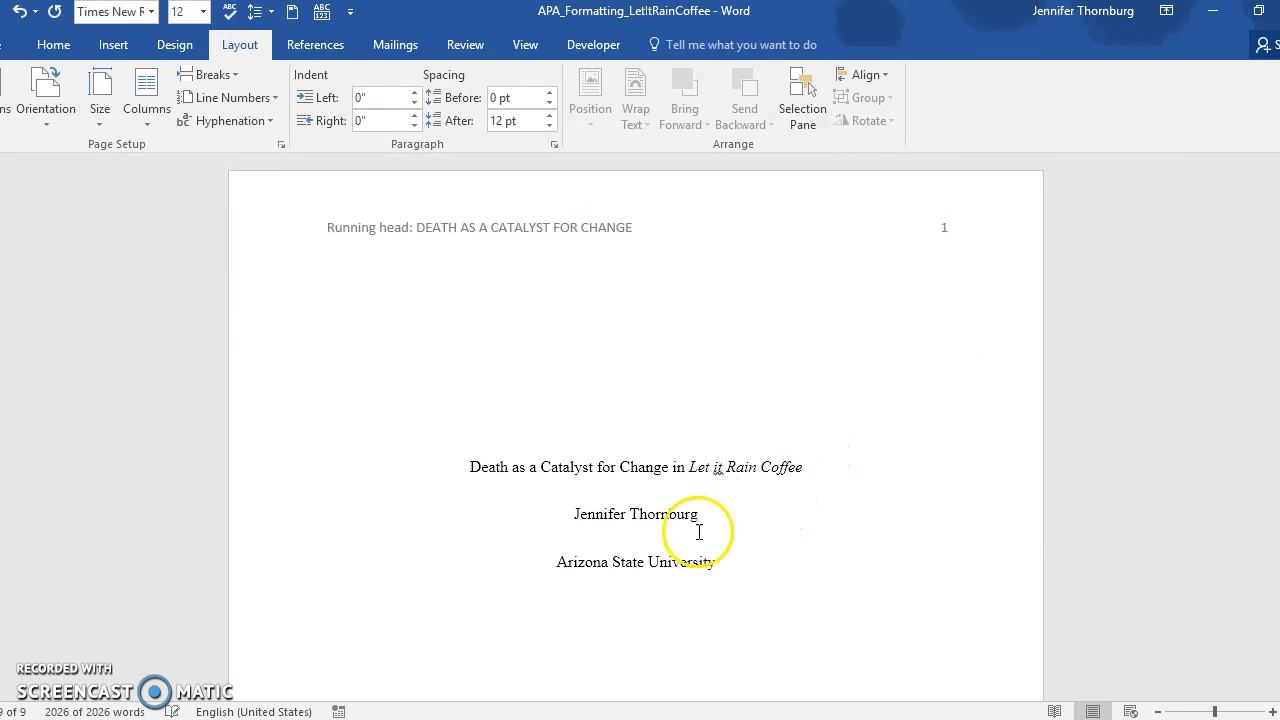
{"action": "left_click", "coordinate": [735, 532]}
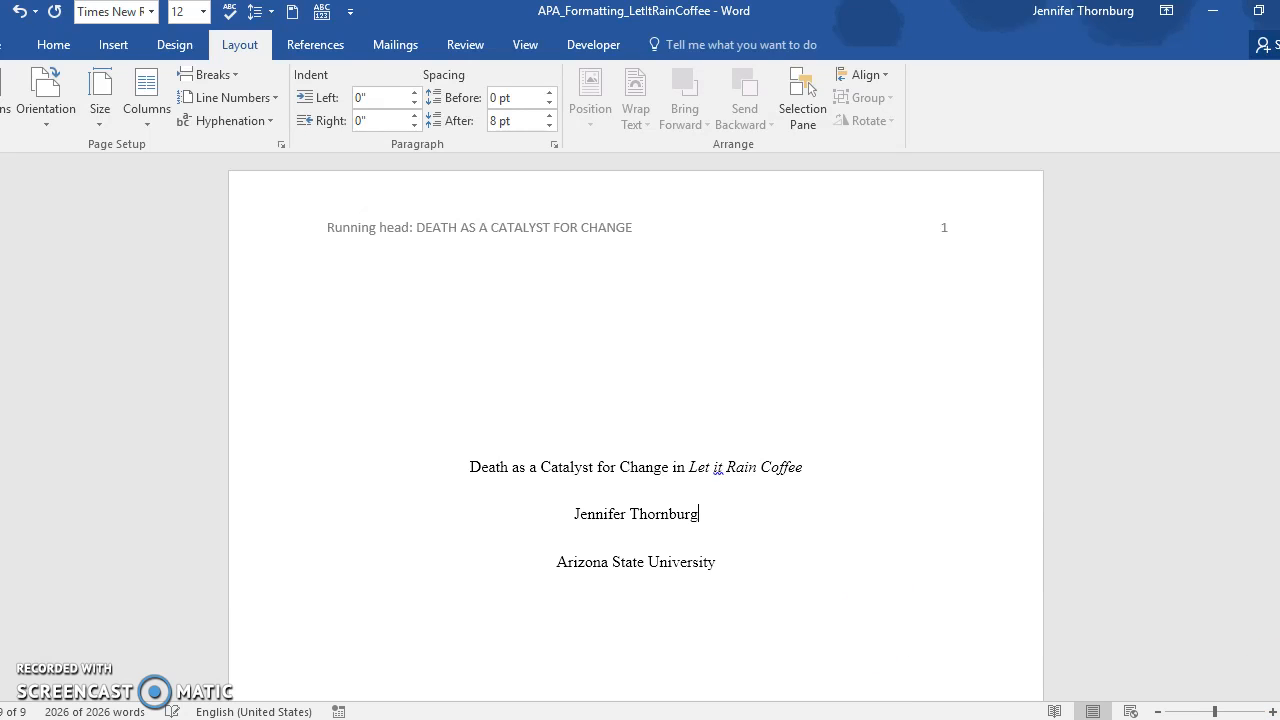
{"action": "scroll", "coordinate": [636, 430], "scroll_direction": "down", "scroll_amount": 1}
{"action": "scroll", "coordinate": [636, 430], "scroll_direction": "down", "scroll_amount": 6}
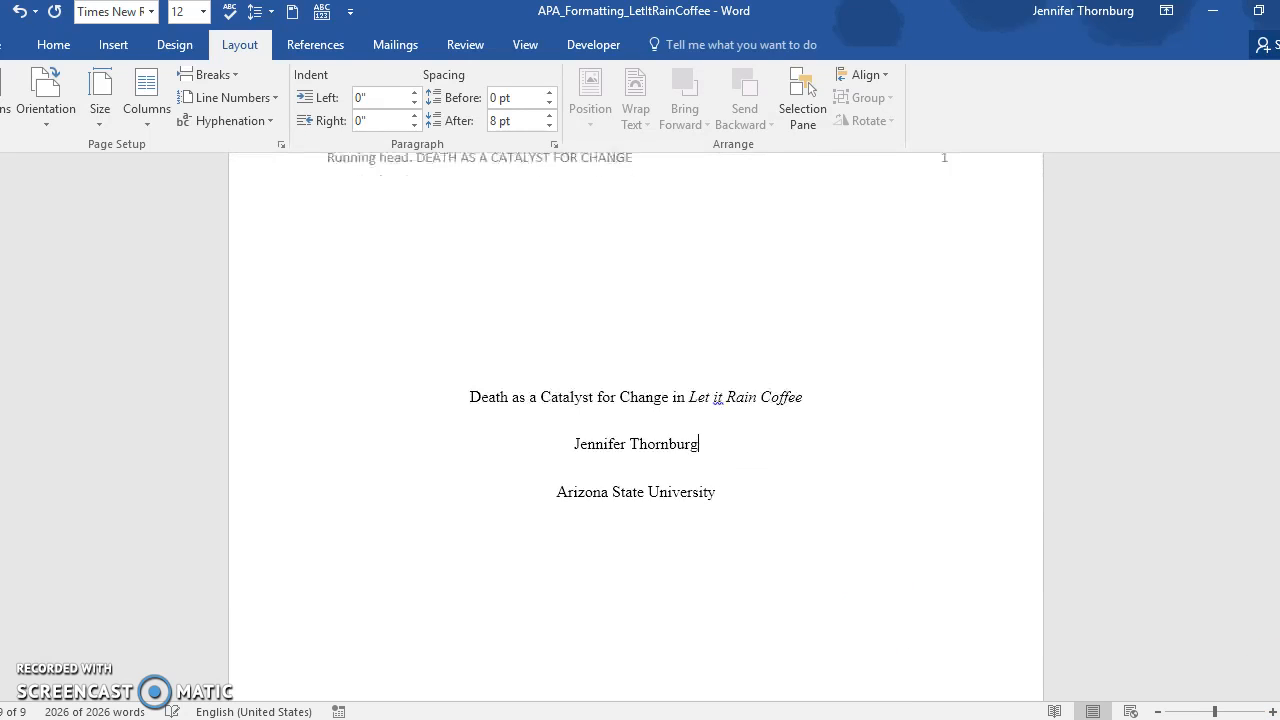
{"action": "scroll", "coordinate": [636, 430], "scroll_direction": "down", "scroll_amount": 4}
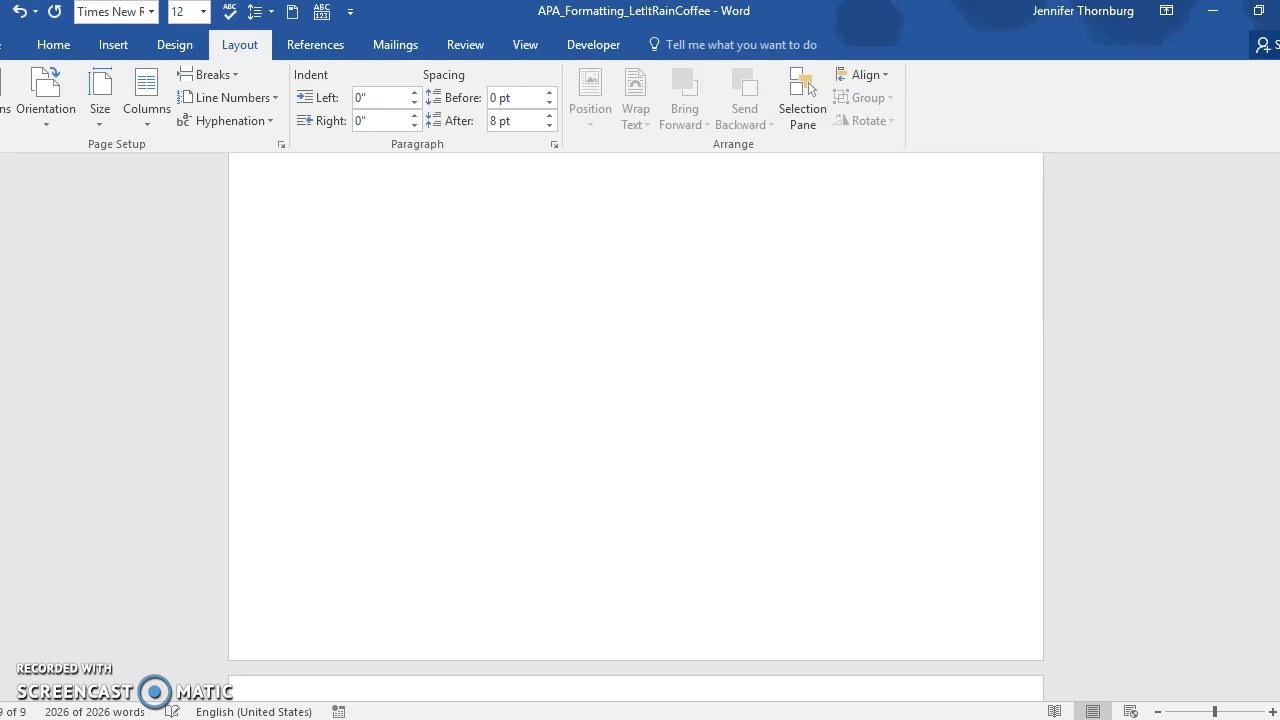
{"action": "scroll", "coordinate": [636, 430], "scroll_direction": "down", "scroll_amount": 1}
{"action": "scroll", "coordinate": [636, 430], "scroll_direction": "down", "scroll_amount": 5}
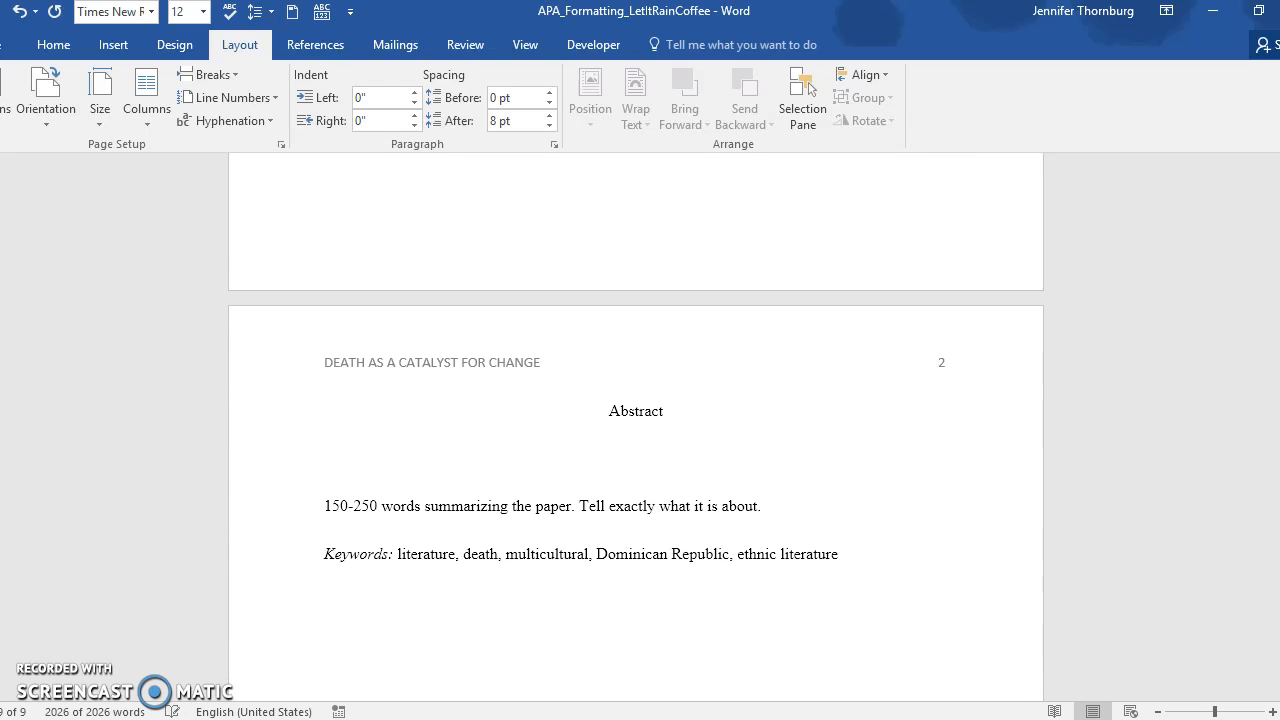
{"action": "scroll", "coordinate": [636, 430], "scroll_direction": "down", "scroll_amount": 2}
- Examine the abstract page's running header without the "Running head" label, its heading, its summary text and its keywords line
{"action": "left_click", "coordinate": [558, 275]}
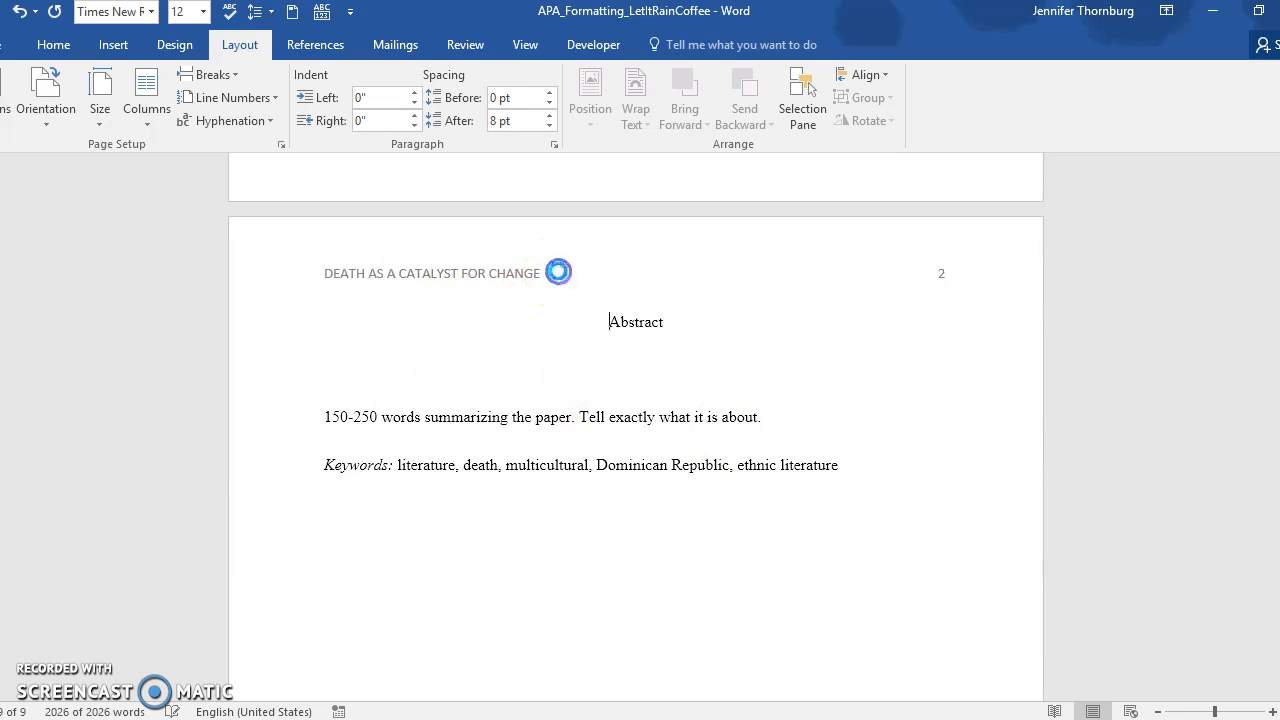
{"action": "double_click", "coordinate": [558, 273]}
{"action": "left_click", "coordinate": [321, 273]}
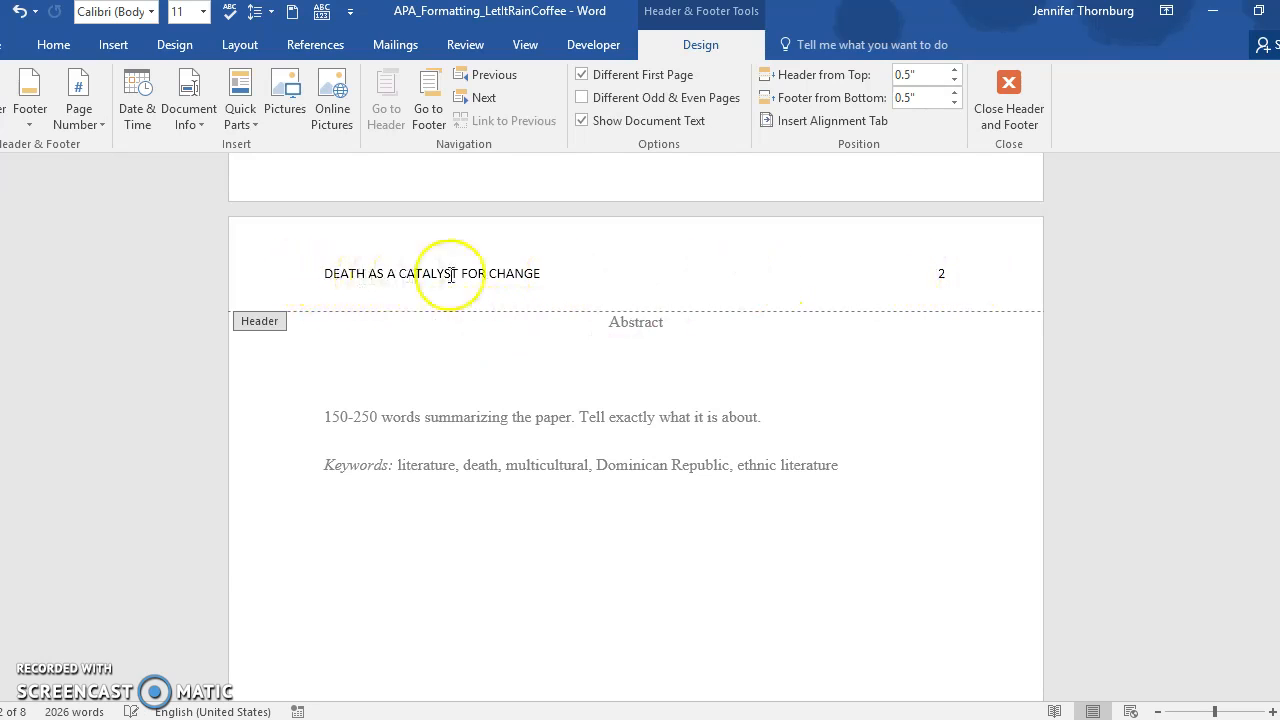
{"action": "double_click", "coordinate": [543, 358]}
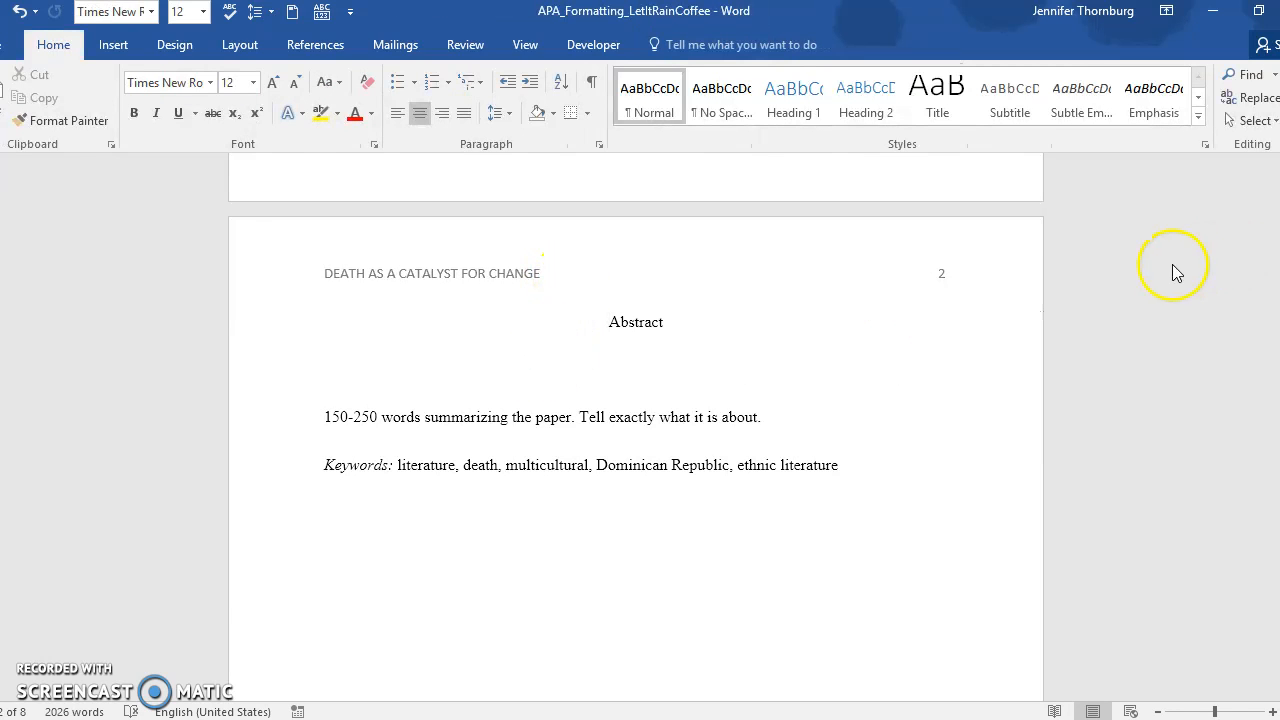
{"action": "left_click", "coordinate": [605, 322]}
{"action": "left_click", "coordinate": [383, 365]}
{"action": "left_click", "coordinate": [598, 542]}
{"action": "left_click", "coordinate": [355, 467]}
- Add an empty line above the essay's opening paragraph so that the paragraph starts on page 3
{"action": "scroll", "coordinate": [636, 420], "scroll_direction": "down", "scroll_amount": 5}
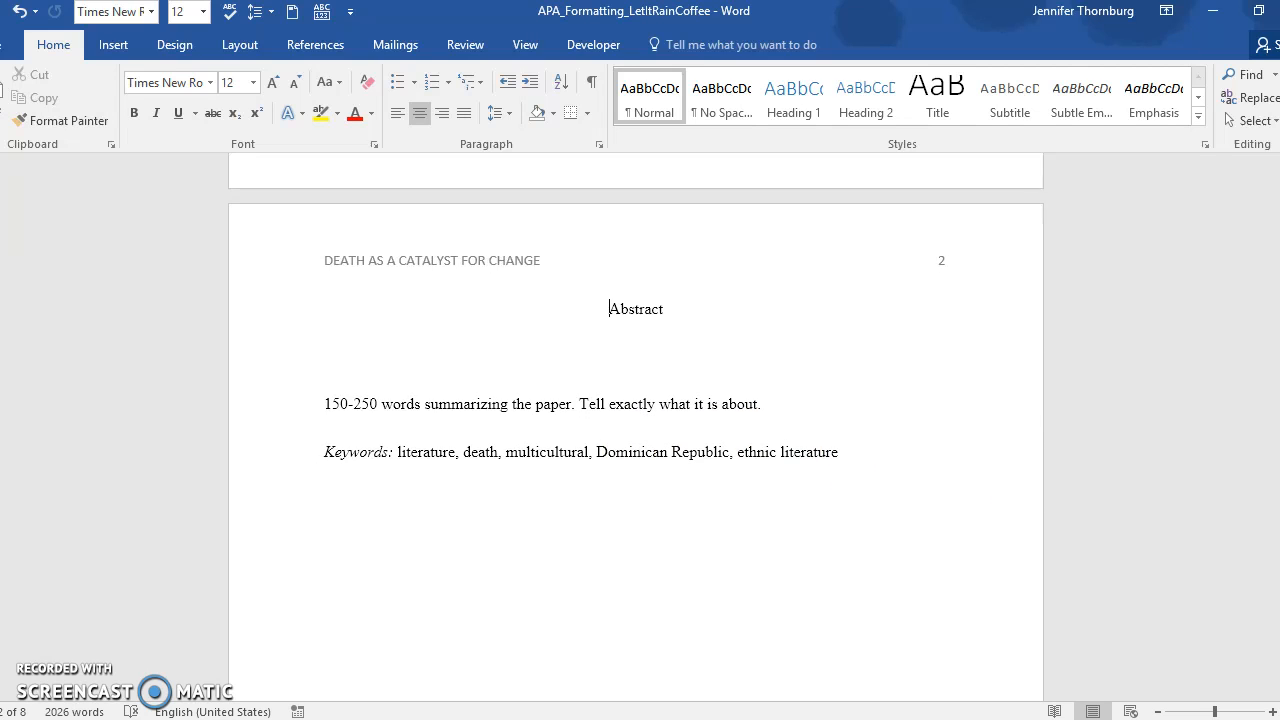
{"action": "scroll", "coordinate": [636, 420], "scroll_direction": "down", "scroll_amount": 10}
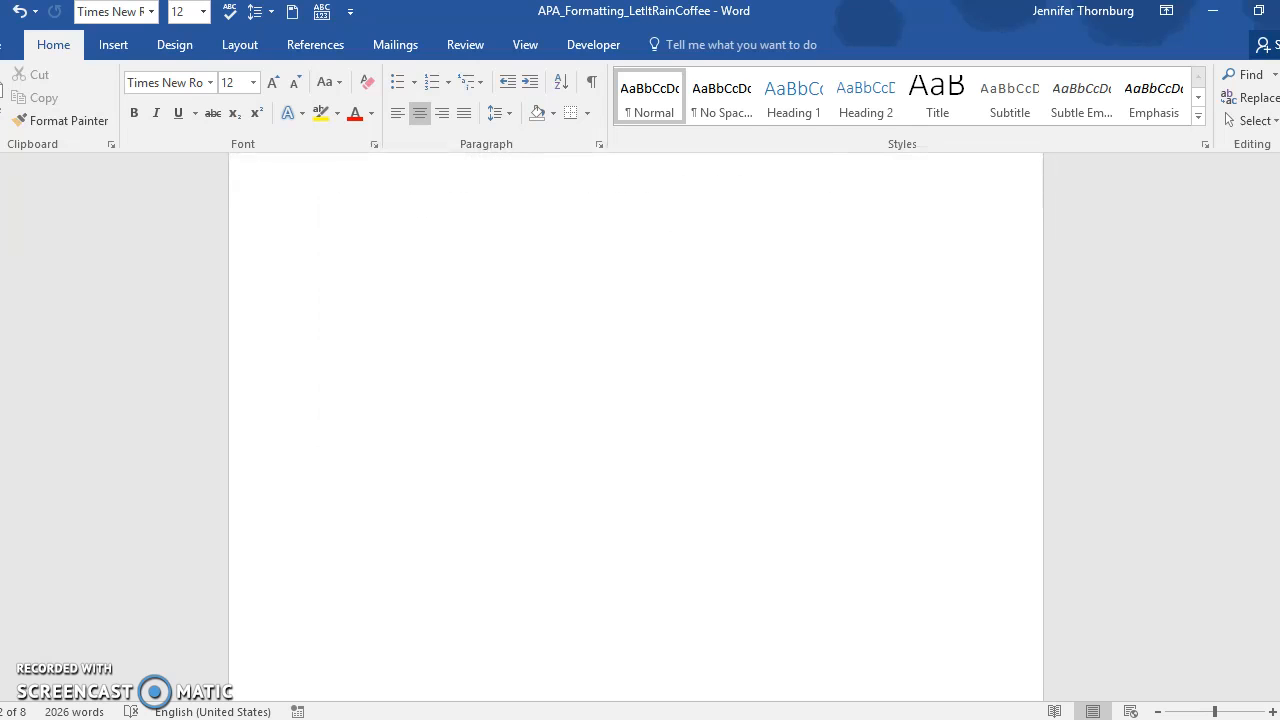
{"action": "scroll", "coordinate": [636, 420], "scroll_direction": "down", "scroll_amount": 2}
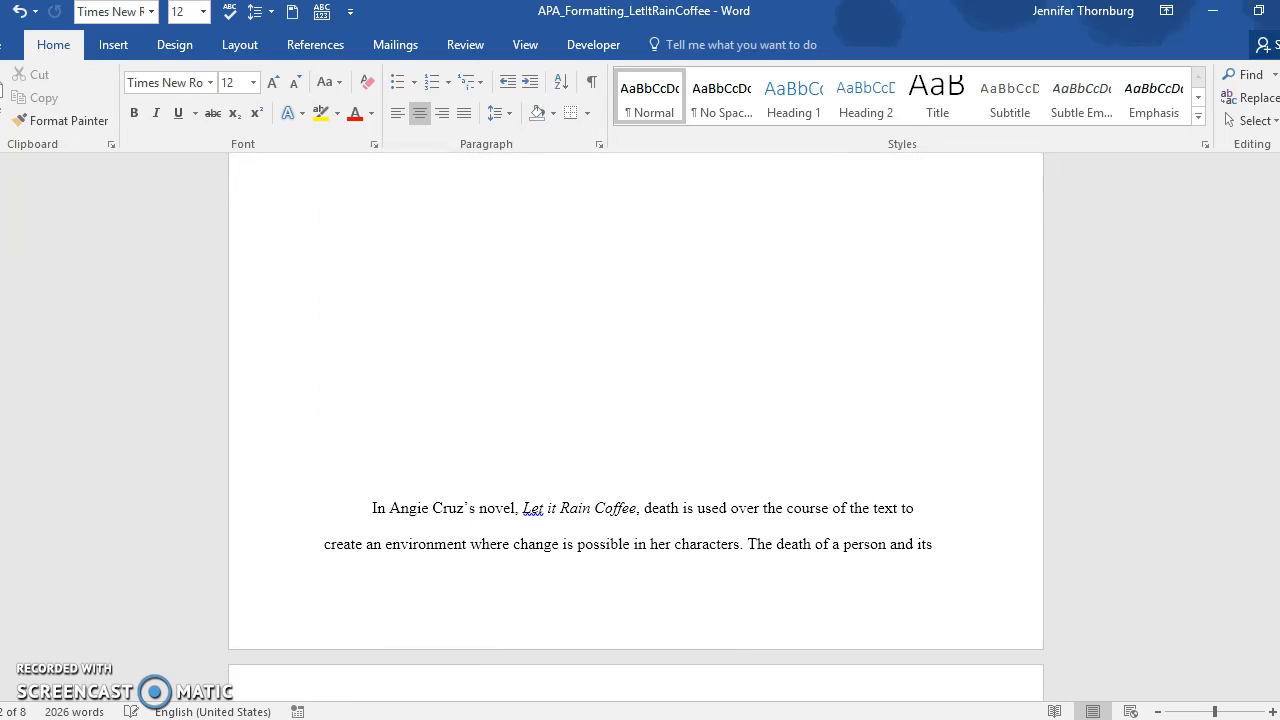
{"action": "left_click", "coordinate": [750, 413]}
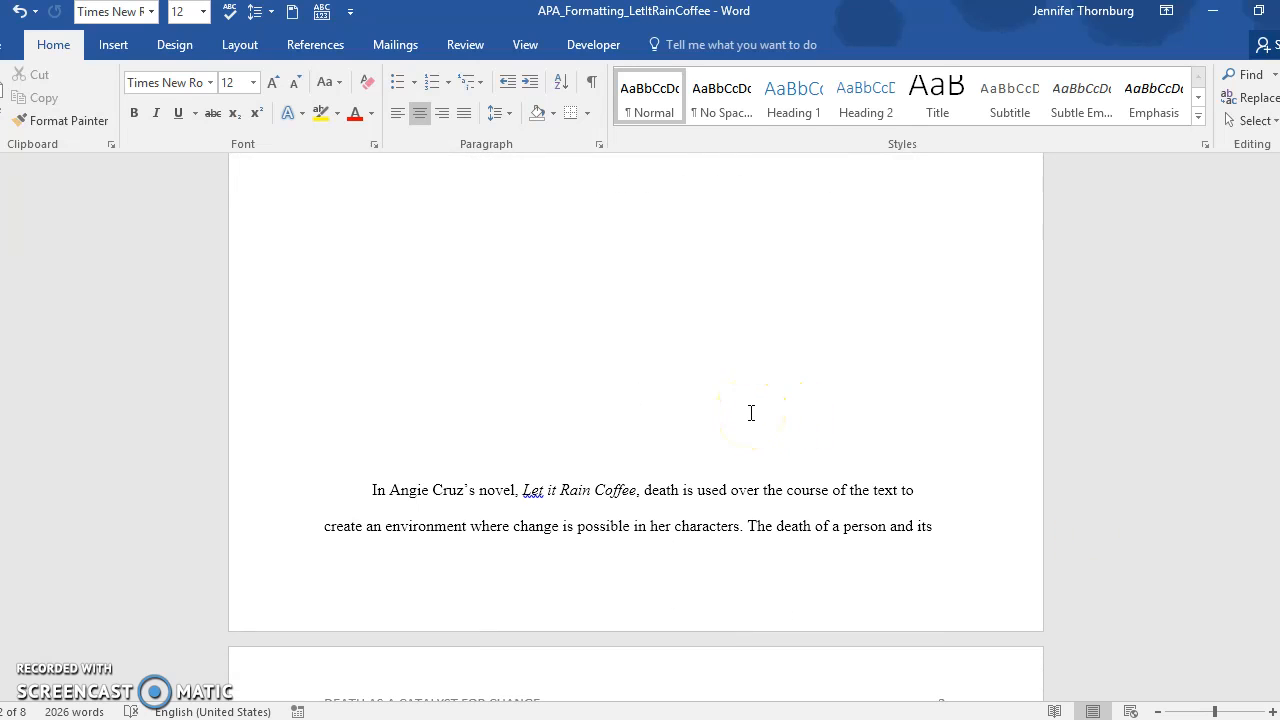
{"action": "key", "text": "Return"}
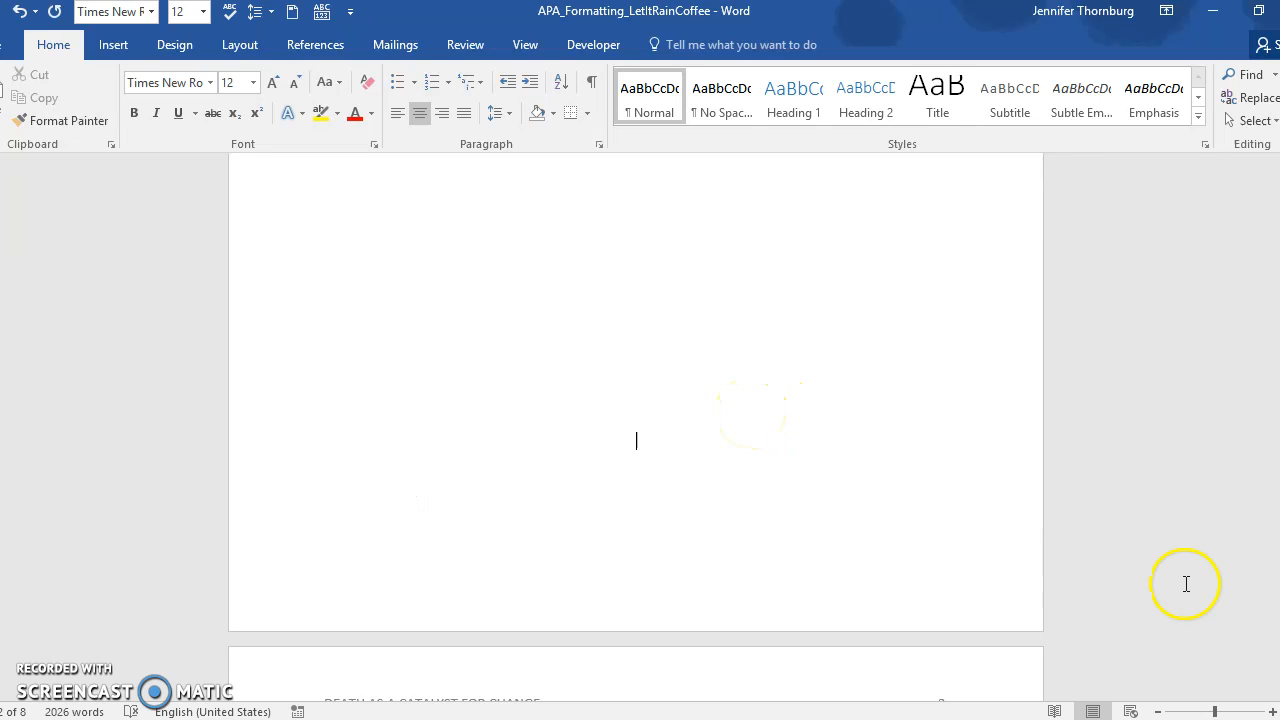
{"action": "scroll", "coordinate": [636, 420], "scroll_direction": "down", "scroll_amount": 5}
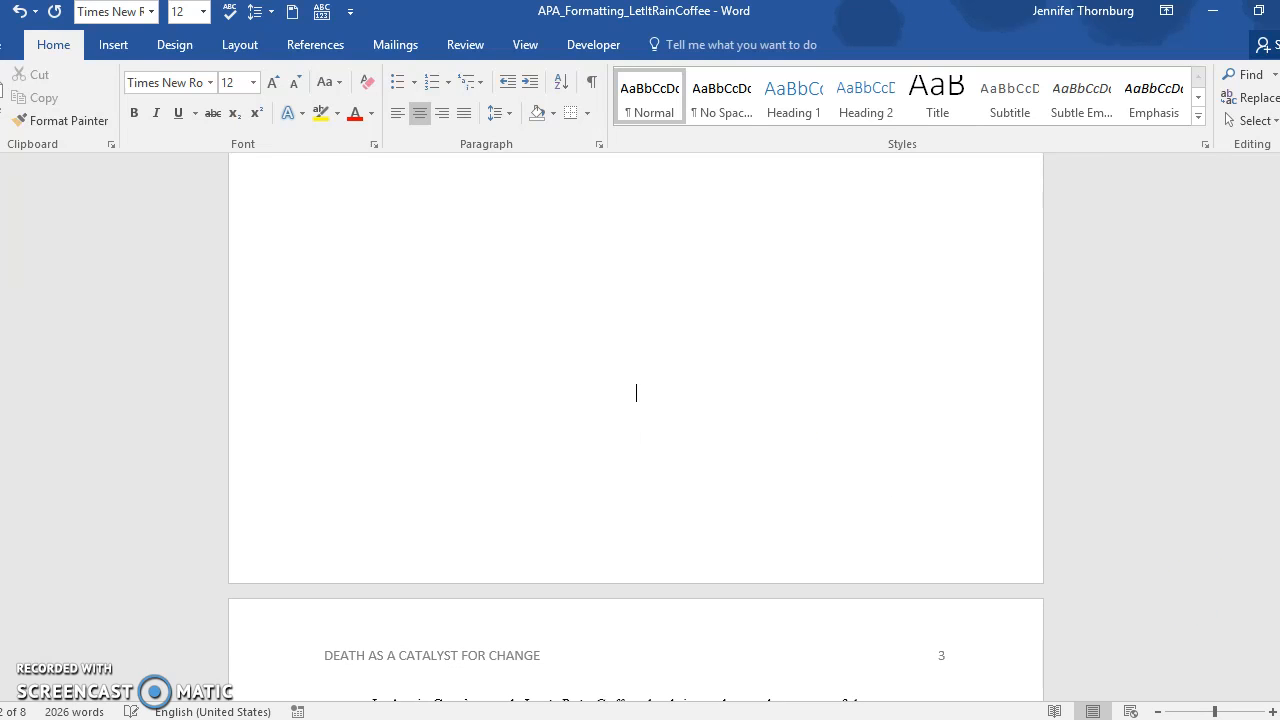
{"action": "scroll", "coordinate": [636, 420], "scroll_direction": "down", "scroll_amount": 3}
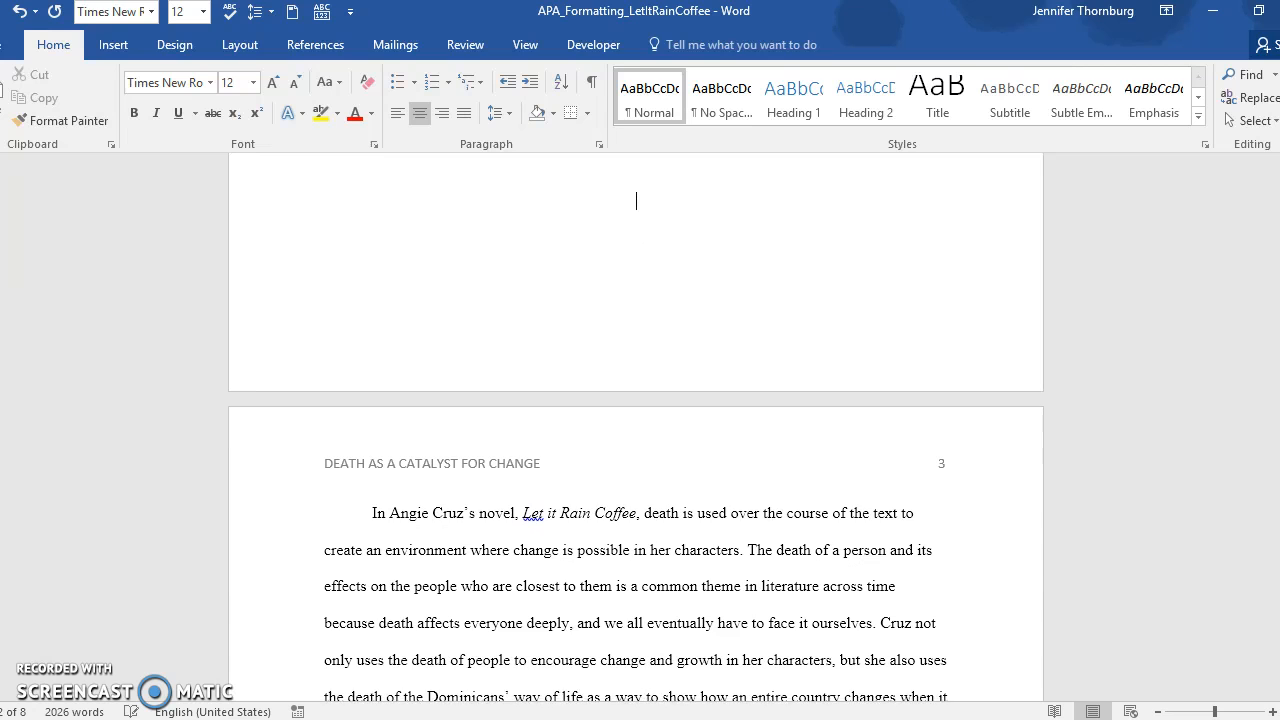
{"action": "scroll", "coordinate": [636, 420], "scroll_direction": "down", "scroll_amount": 1}
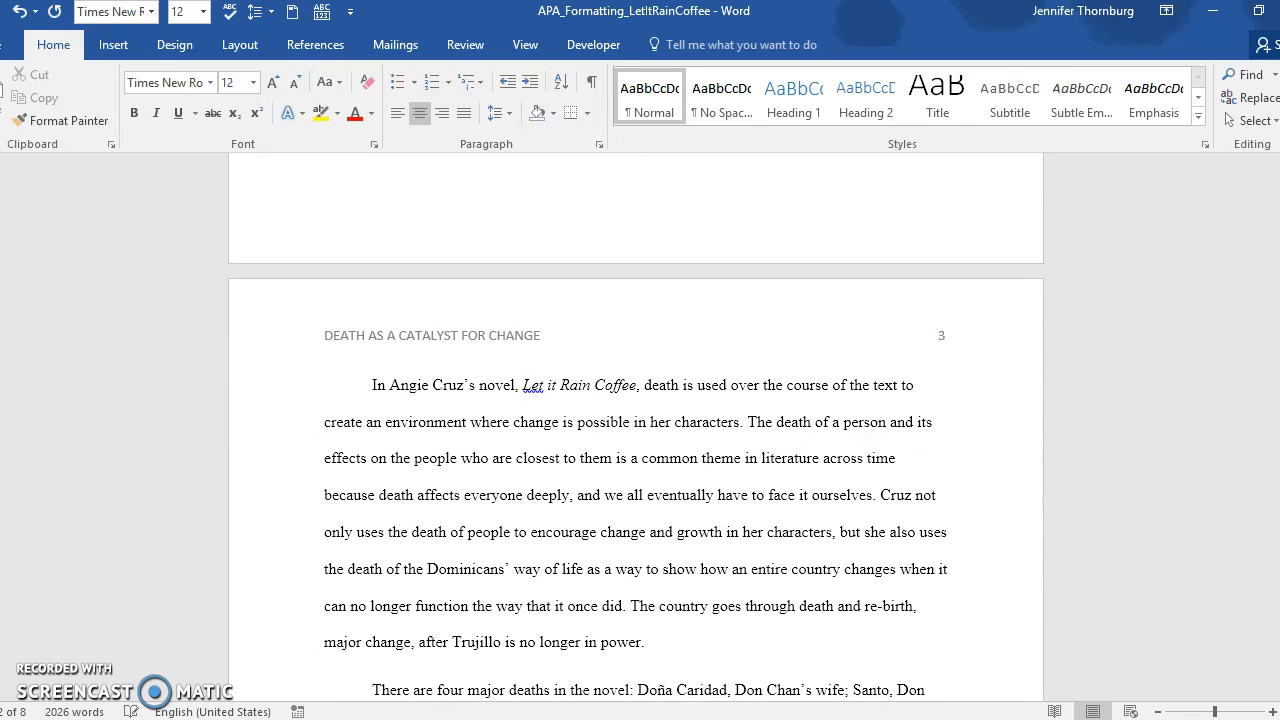
{"action": "scroll", "coordinate": [636, 420], "scroll_direction": "down", "scroll_amount": 4}
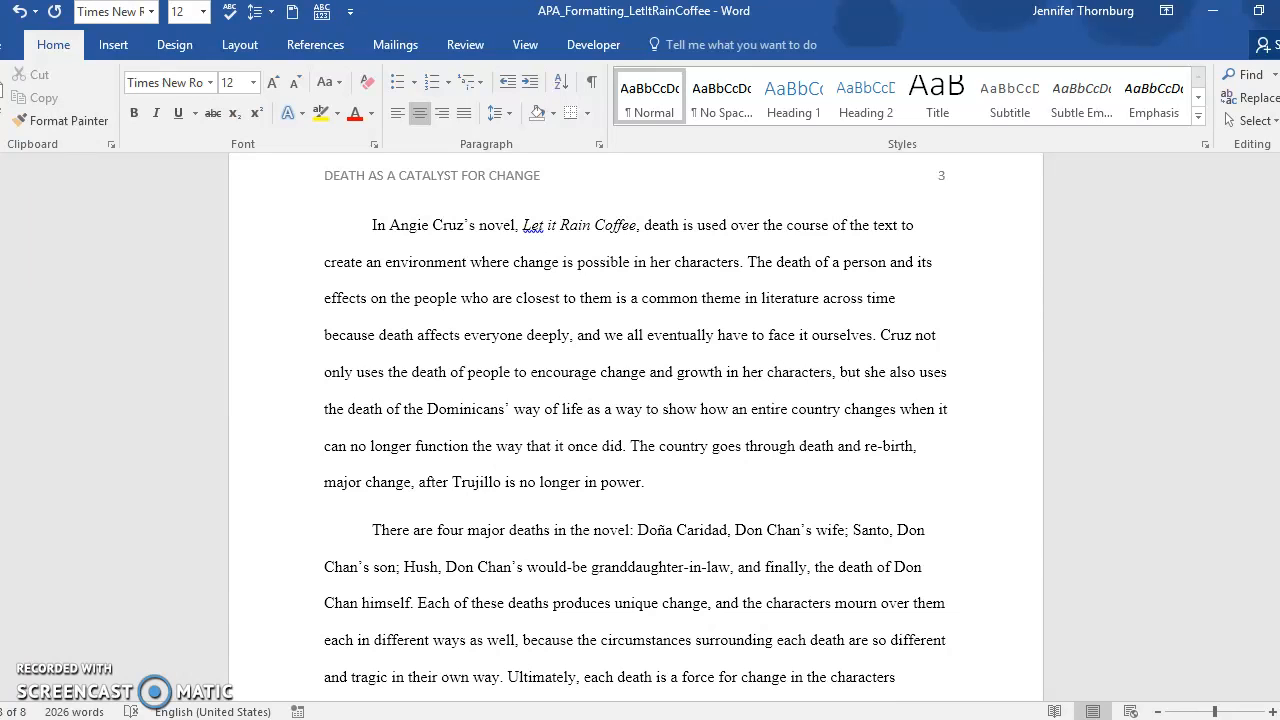
- Examine the essay's opening paragraphs and the highlighted quotation on page 3 with its parenthetical author, year and page citation
{"action": "scroll", "coordinate": [636, 430], "scroll_direction": "down", "scroll_amount": 3}
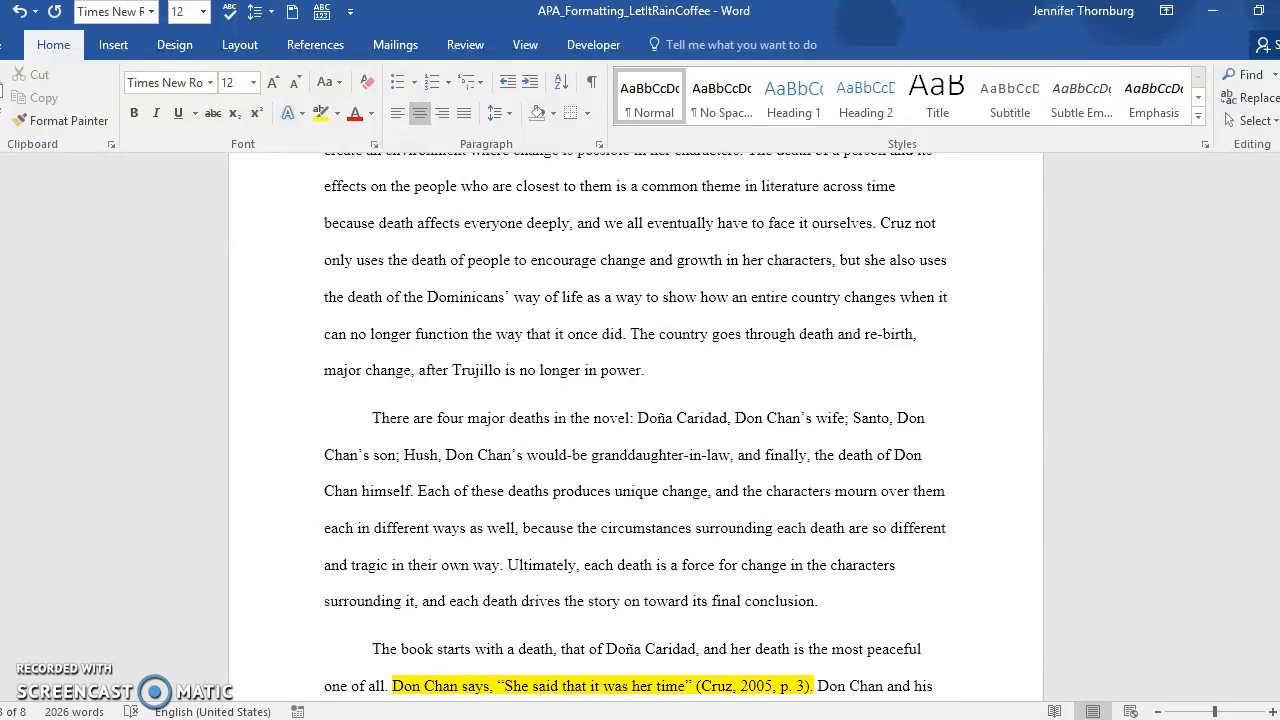
{"action": "scroll", "coordinate": [636, 430], "scroll_direction": "down", "scroll_amount": 2}
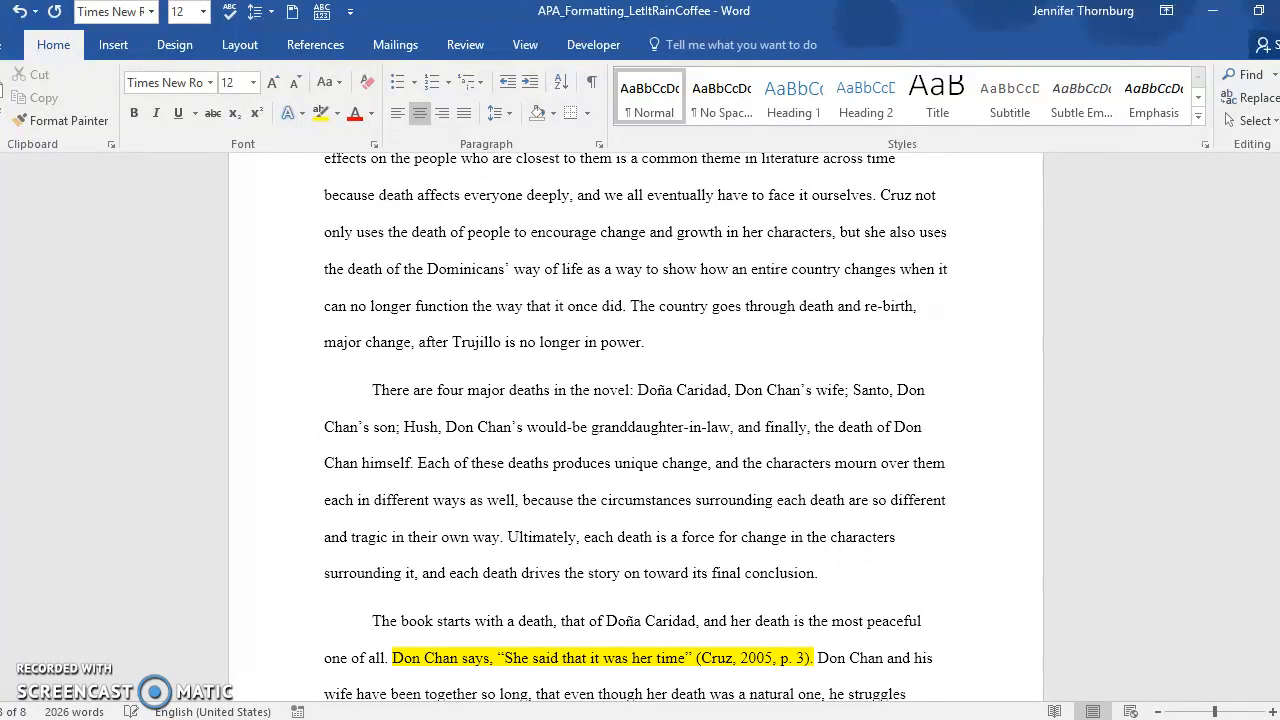
{"action": "scroll", "coordinate": [636, 430], "scroll_direction": "down", "scroll_amount": 4}
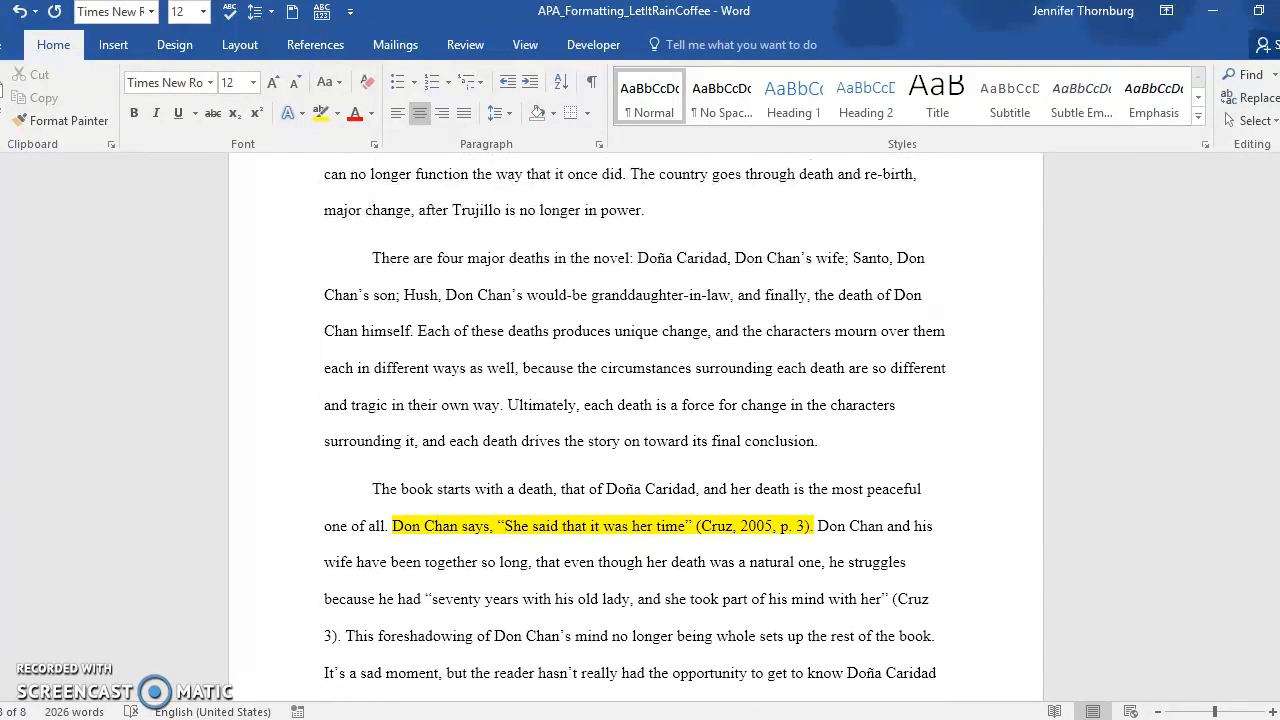
{"action": "scroll", "coordinate": [636, 430], "scroll_direction": "down", "scroll_amount": 1}
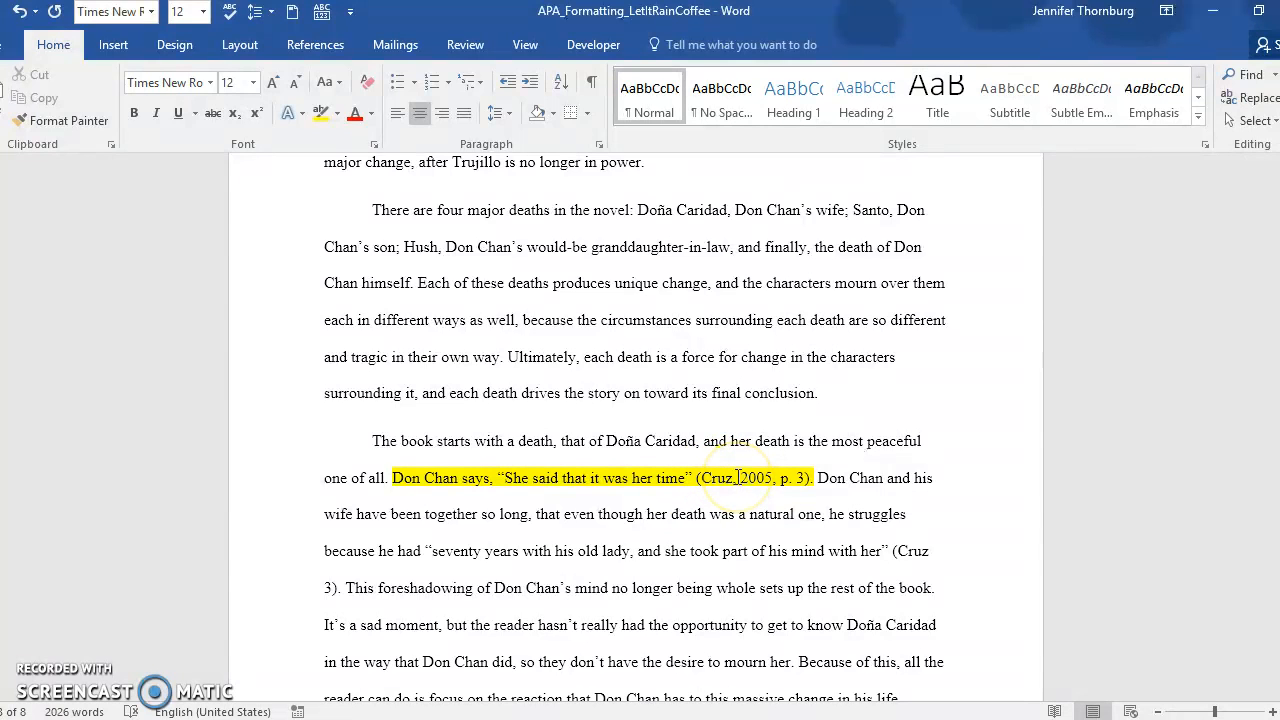
{"action": "left_click", "coordinate": [774, 478]}
{"action": "type", "text": ","}
{"action": "scroll", "coordinate": [635, 430], "scroll_direction": "down", "scroll_amount": 4}
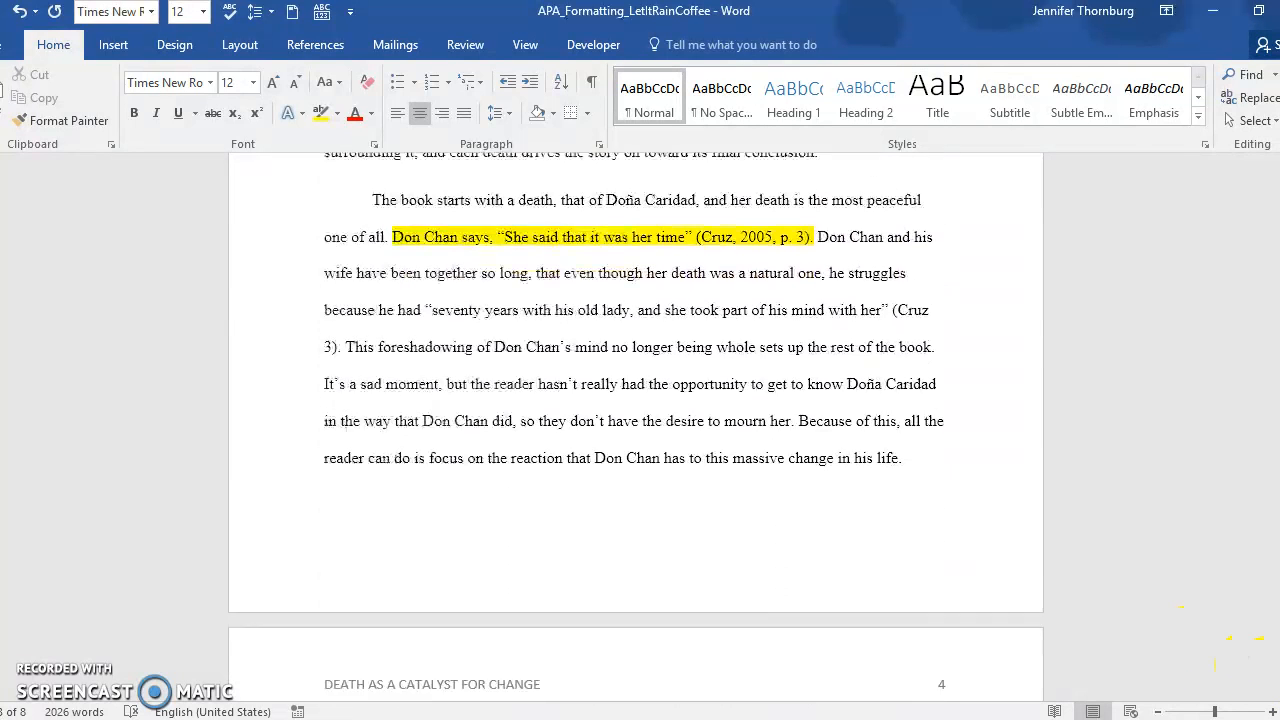
- Examine the highlighted quotation on page 4, introduced by author and year and closed with its page number in parentheses
{"action": "scroll", "coordinate": [951, 504], "scroll_direction": "down", "scroll_amount": 3}
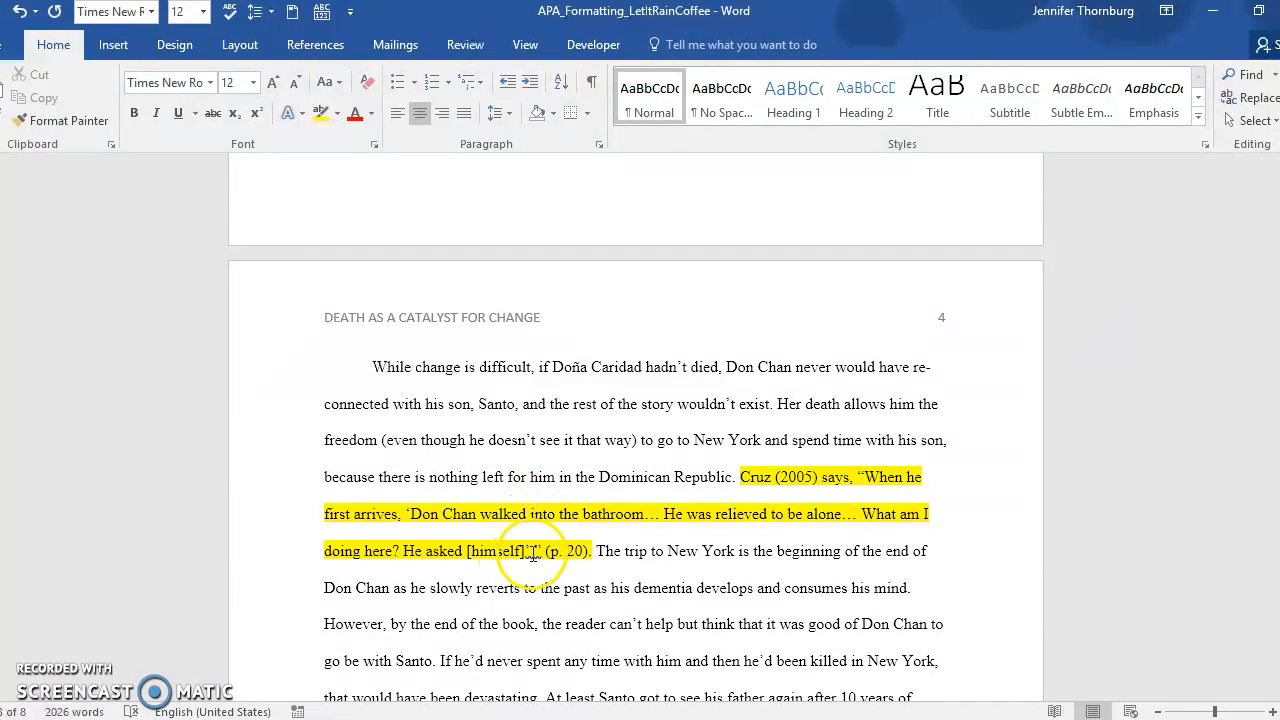
{"action": "left_click_drag", "start_coordinate": [548, 556], "coordinate": [588, 550]}
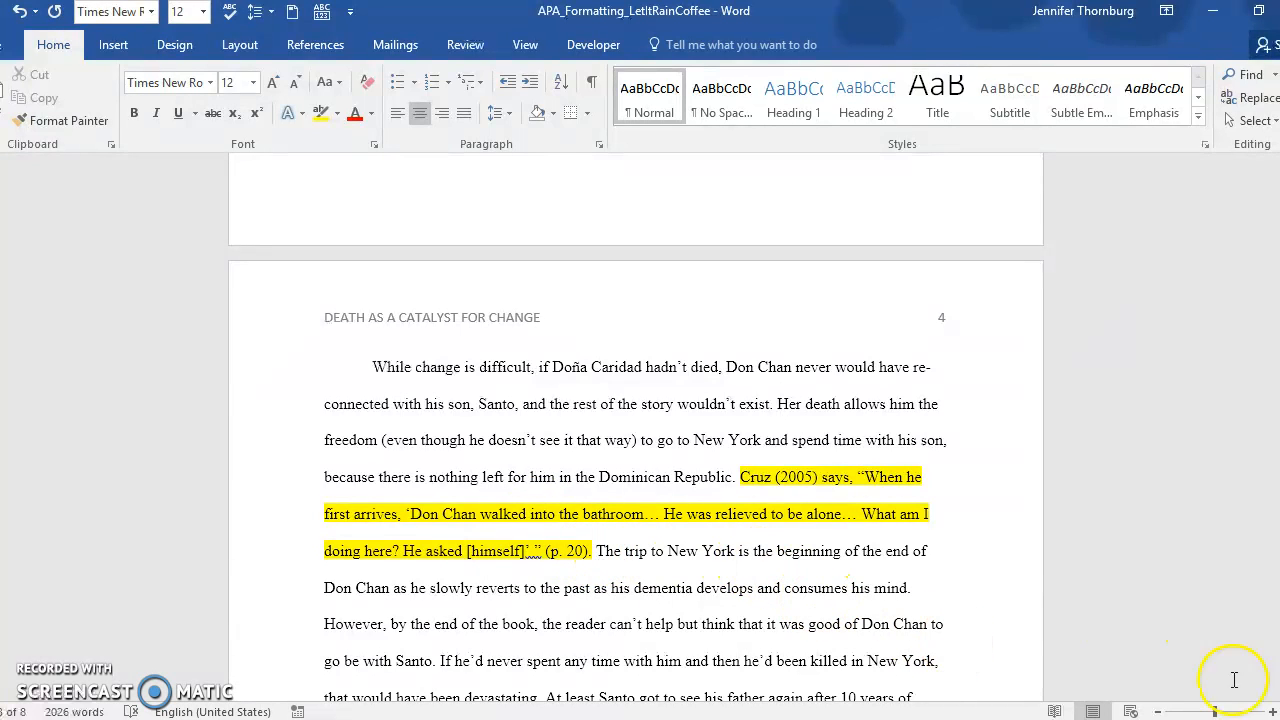
{"action": "scroll", "coordinate": [636, 466], "scroll_direction": "down", "scroll_amount": 2}
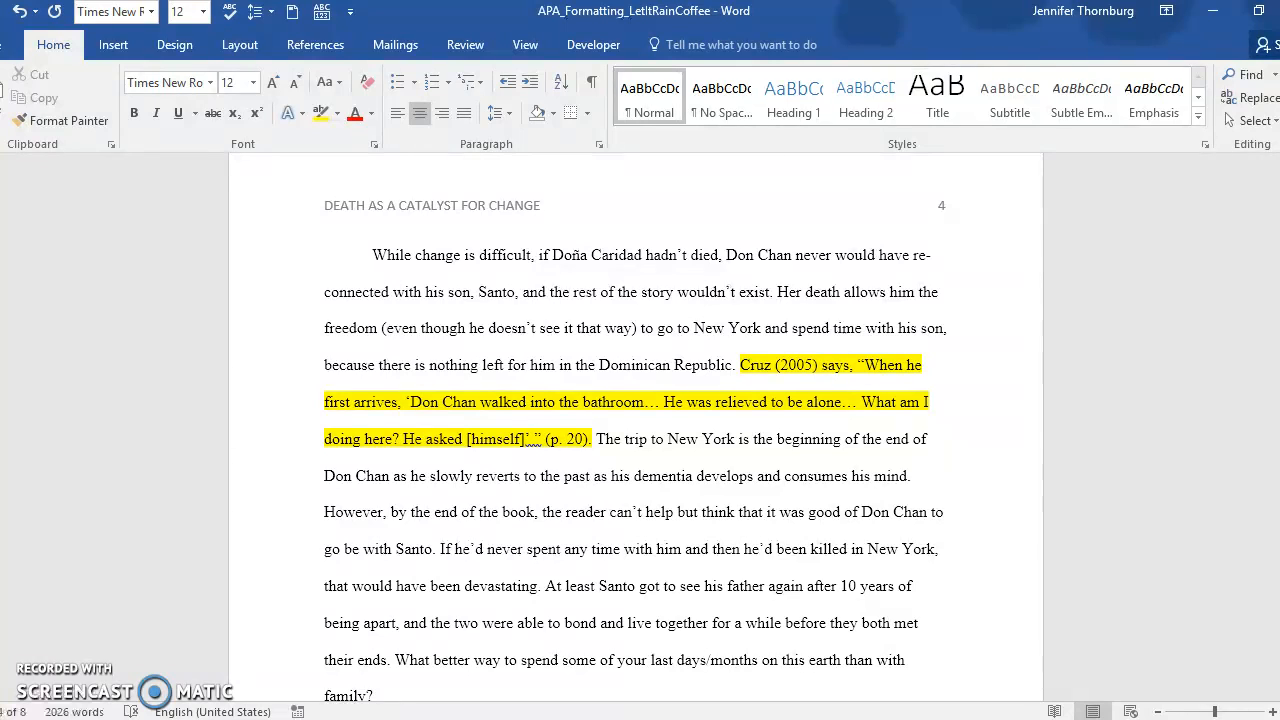
- Replace the "Works Cited" heading on the essay's last page with "References" and add an empty line below it
{"action": "left_click_drag", "start_coordinate": [1279, 380], "coordinate": [1279, 660]}
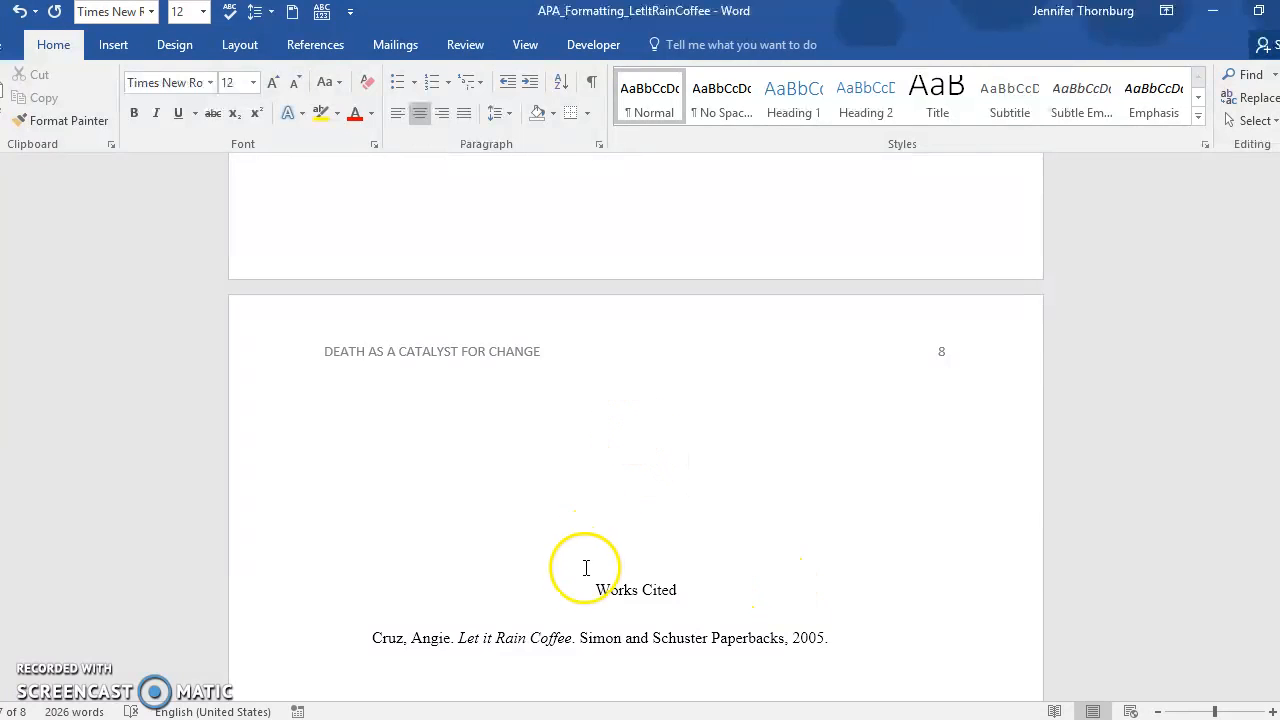
{"action": "left_click_drag", "start_coordinate": [578, 591], "coordinate": [678, 590]}
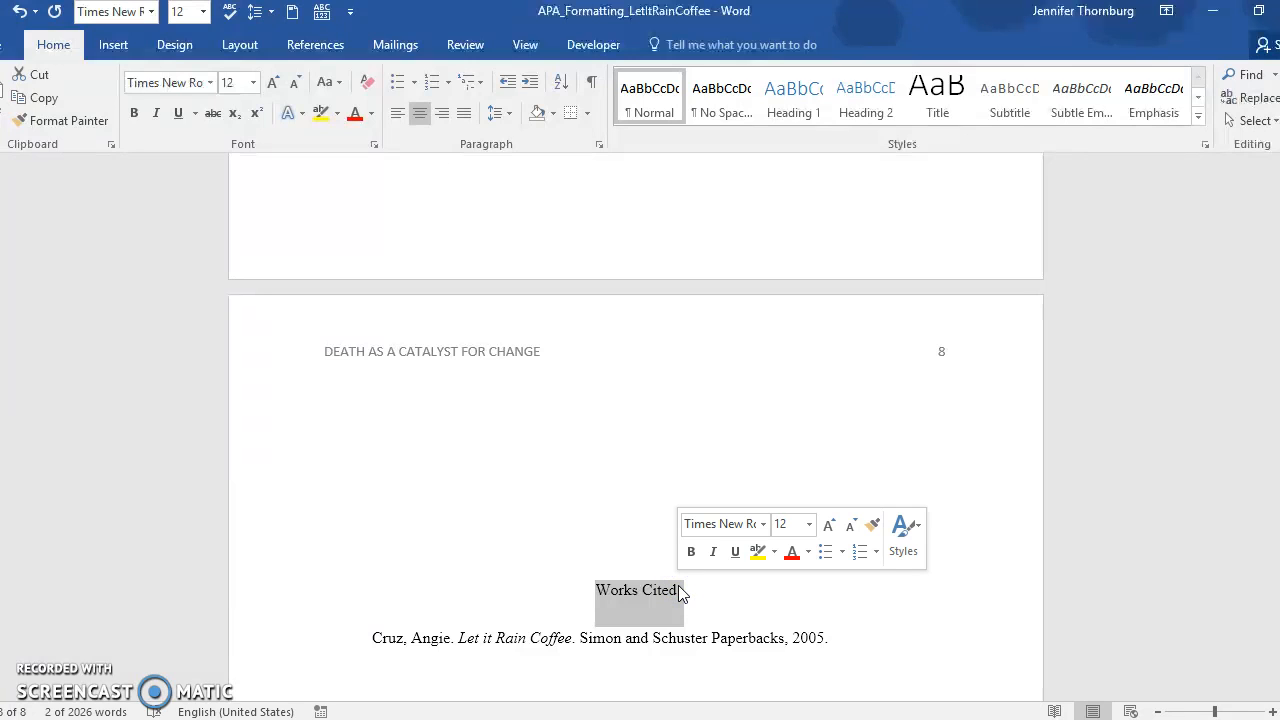
{"action": "type", "text": "Refe"}
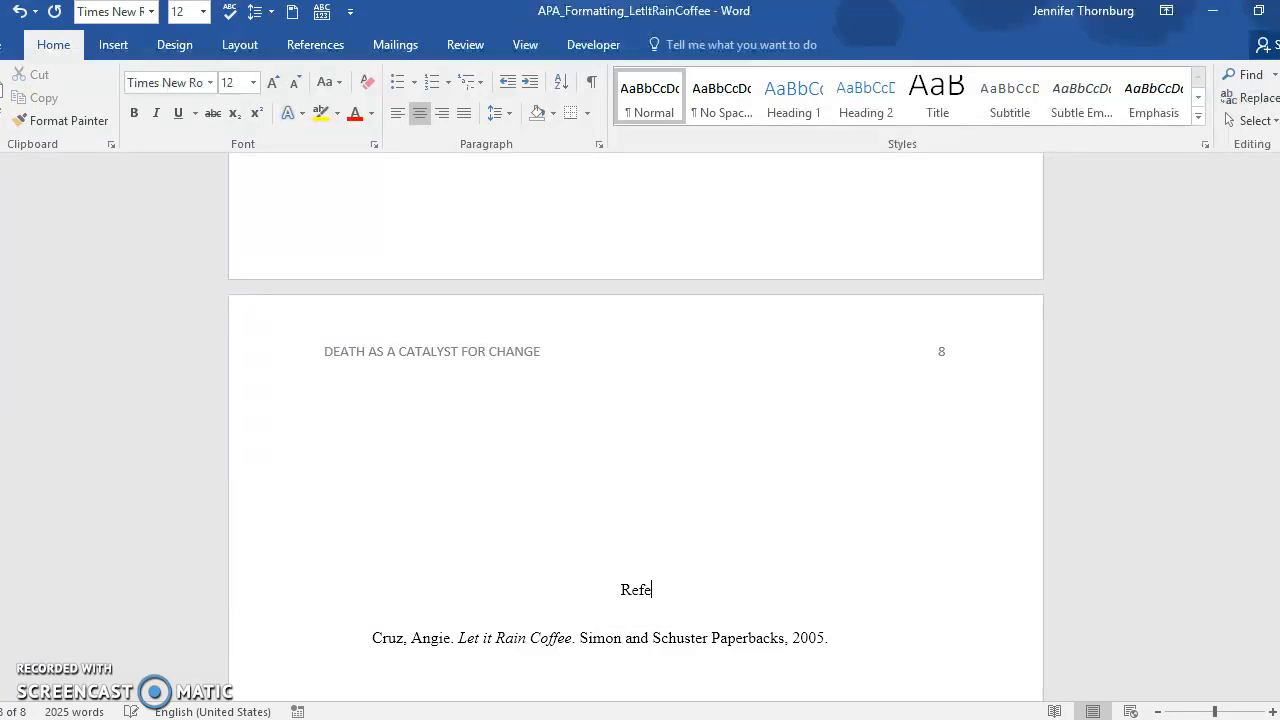
{"action": "type", "text": "nces"}
{"action": "type", "text": "r"}
{"action": "type", "text": "e"}
{"action": "key", "text": "Return"}
- Delete the empty lines above the References heading so that it starts at the top of page 8
{"action": "left_click", "coordinate": [372, 494]}
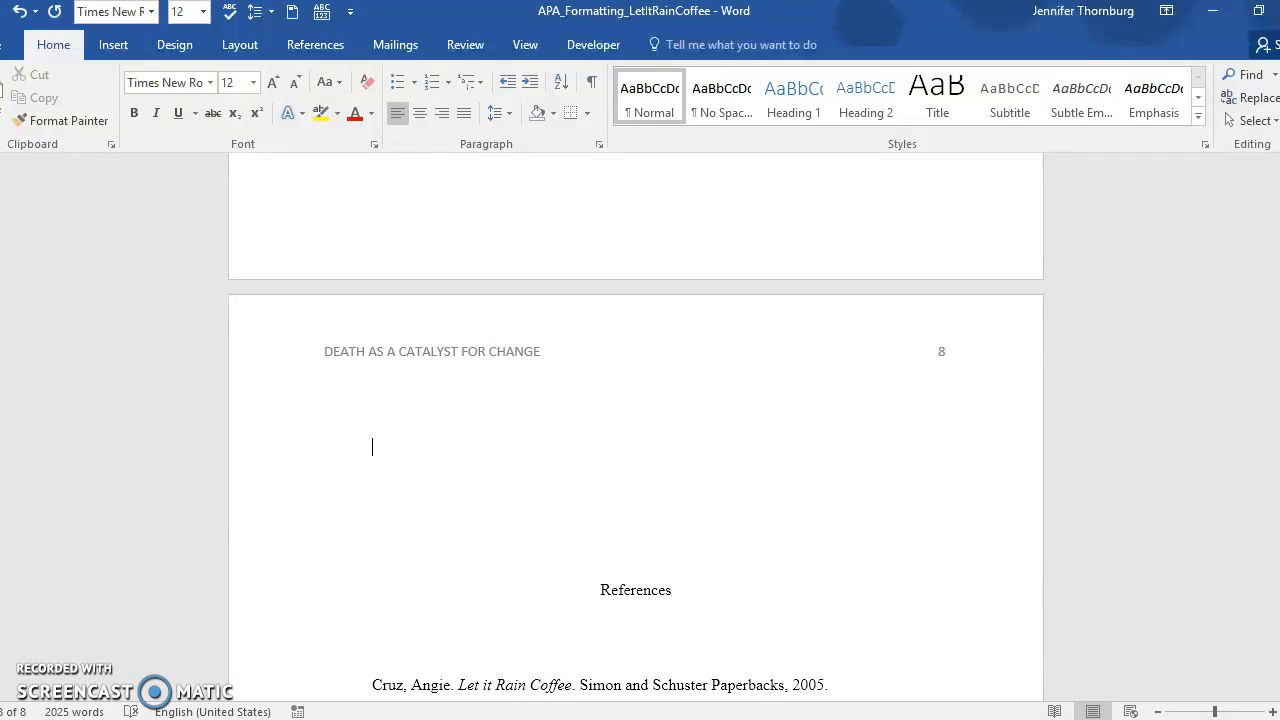
{"action": "key", "text": "Delete"}
{"action": "key", "text": "Delete"}
{"action": "key", "text": "Delete"}
{"action": "key", "text": "Delete"}
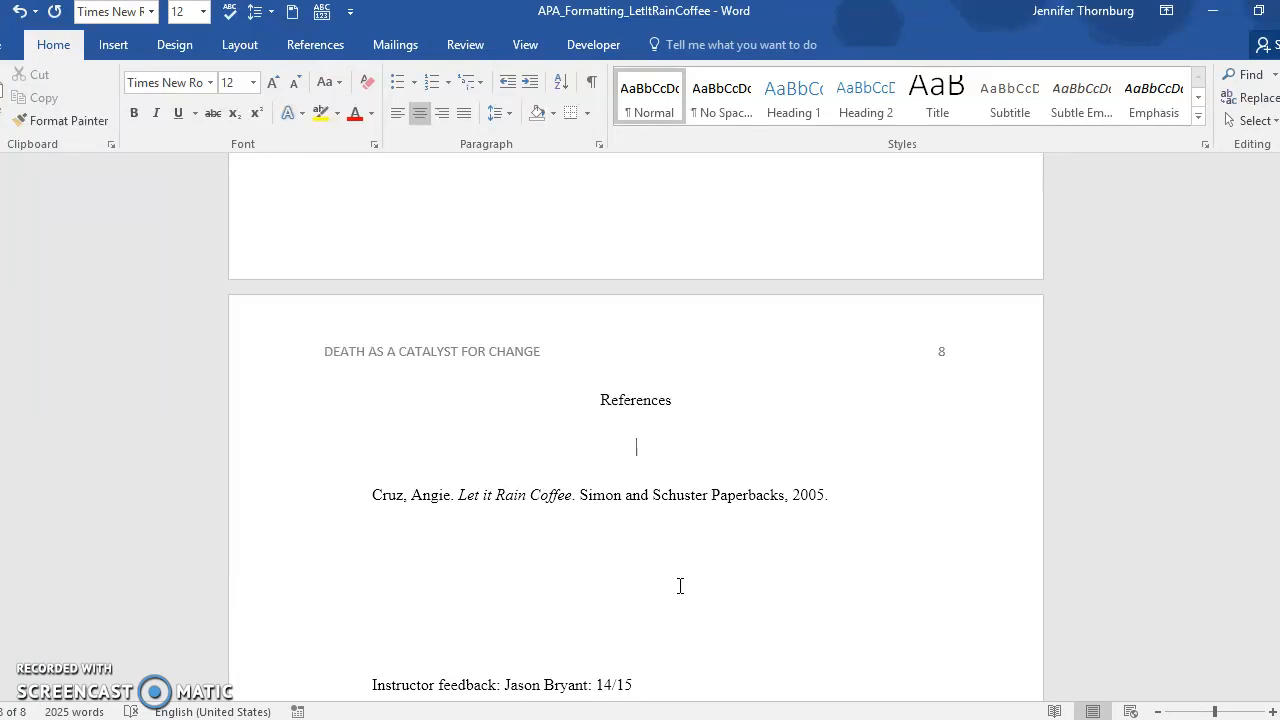
- Insert empty lines above the instructor feedback to move it off the References page
{"action": "left_click", "coordinate": [645, 618]}
{"action": "key", "text": "Return"}
{"action": "key", "text": "Return"}
{"action": "key", "text": "Return"}
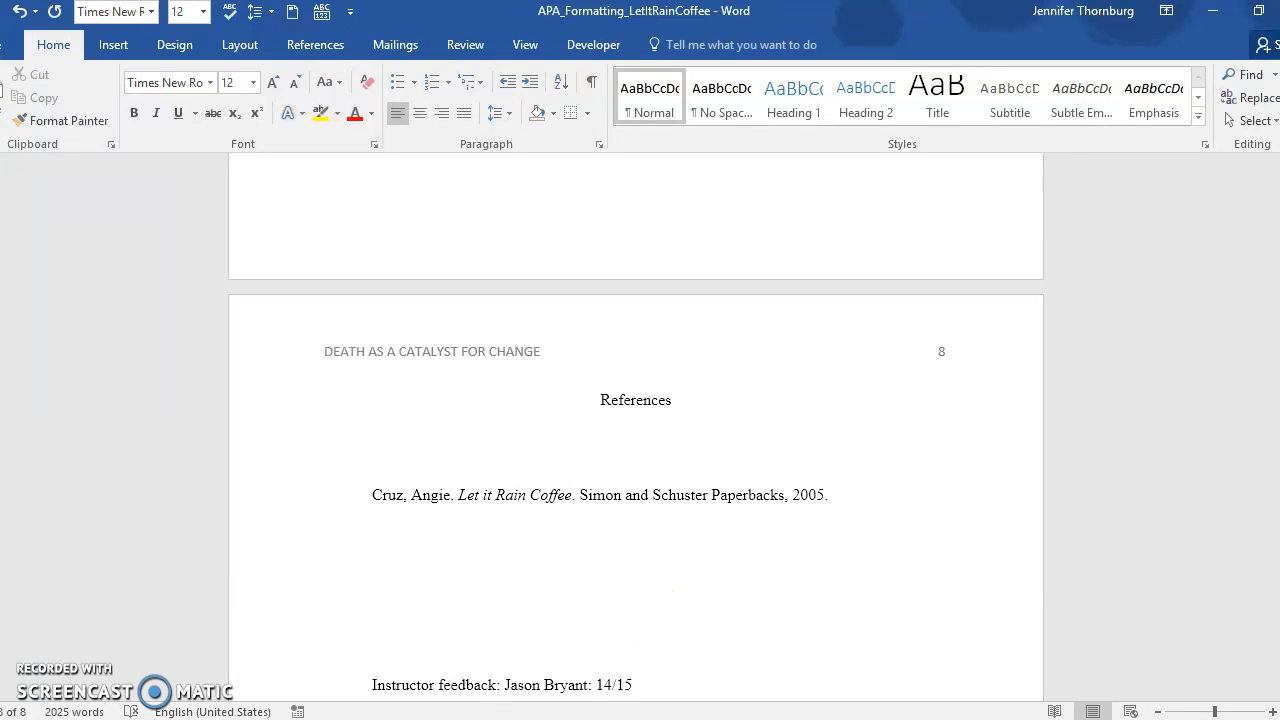
{"action": "key", "text": "Return"}
{"action": "key", "text": "Return"}
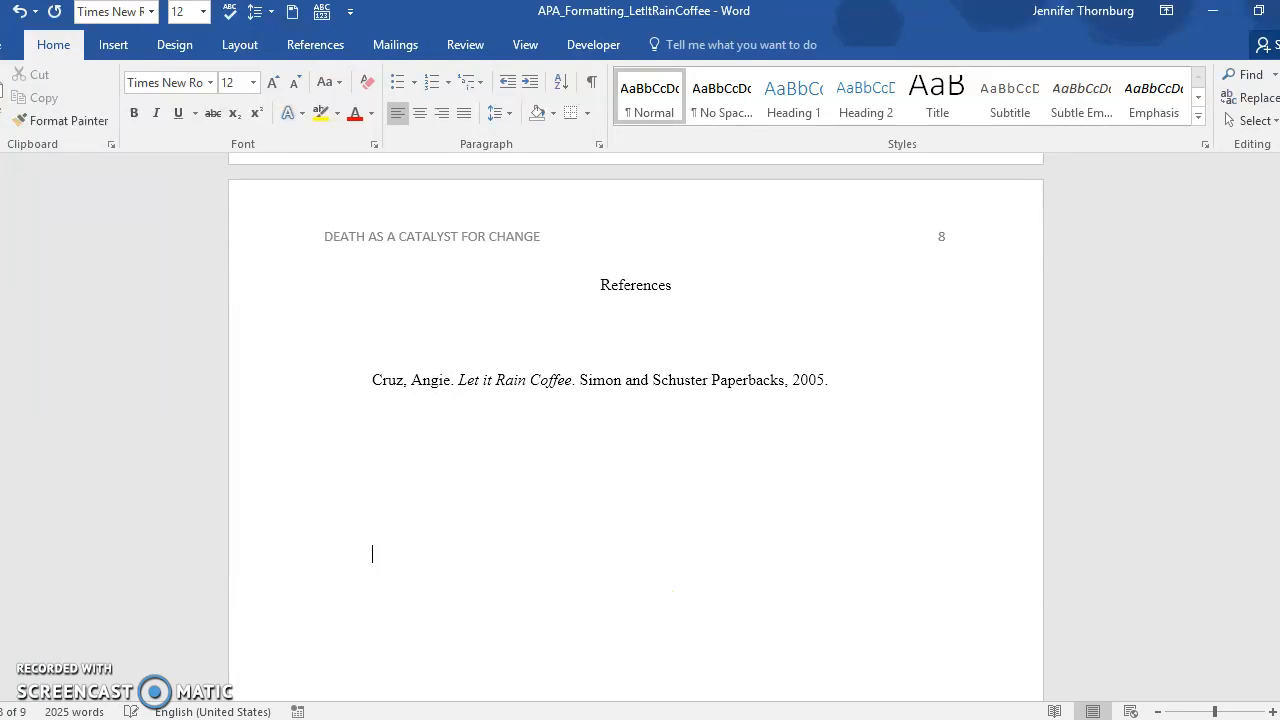
- Start a second sample reference below the existing book entry with an author's last name, first name and a period
{"action": "key", "text": "Up"}
{"action": "key", "text": "Up"}
{"action": "key", "text": "Down"}
{"action": "type", "text": "Demmings, James."}
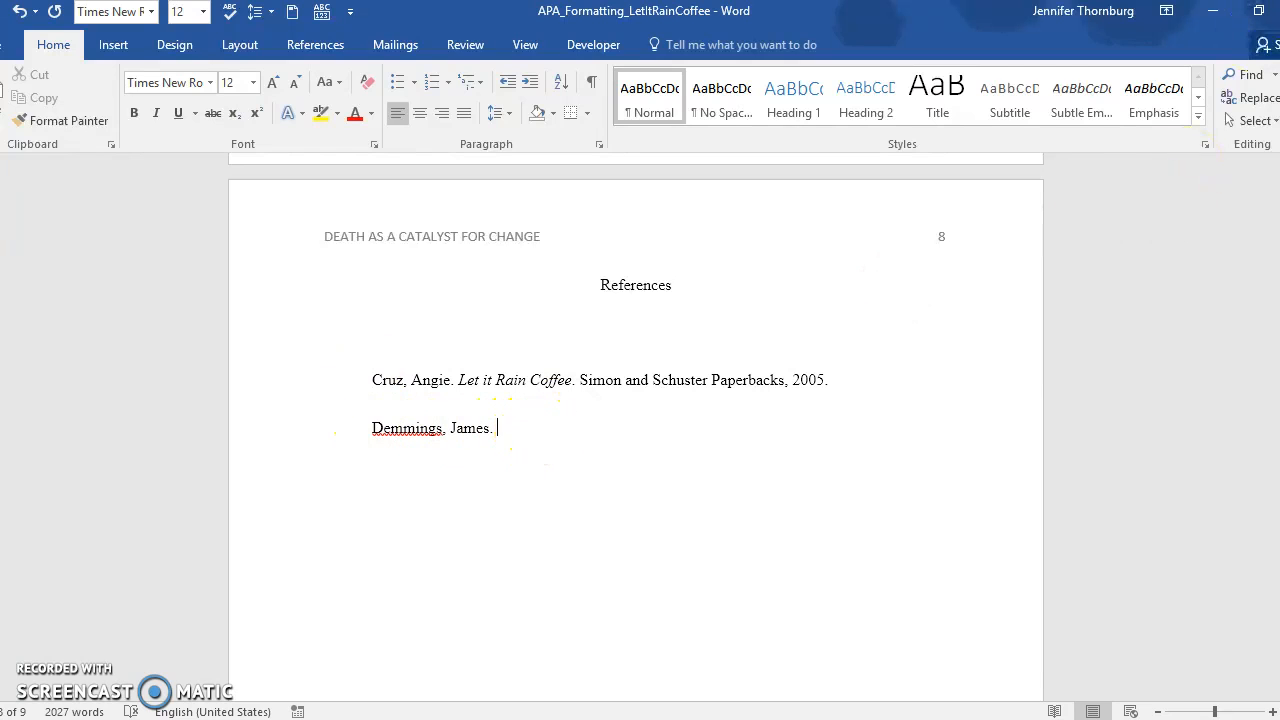
{"action": "left_click", "coordinate": [1262, 11]}
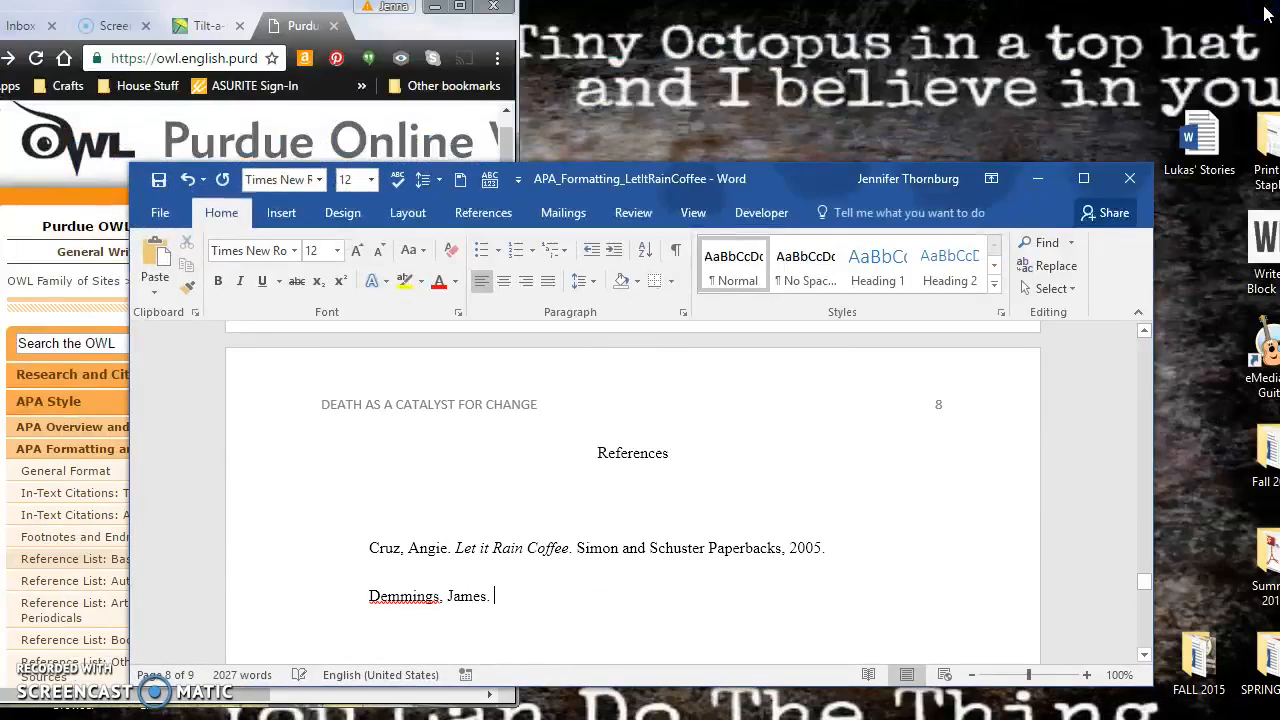
{"action": "left_click", "coordinate": [1083, 178]}
{"action": "left_click", "coordinate": [1259, 12]}
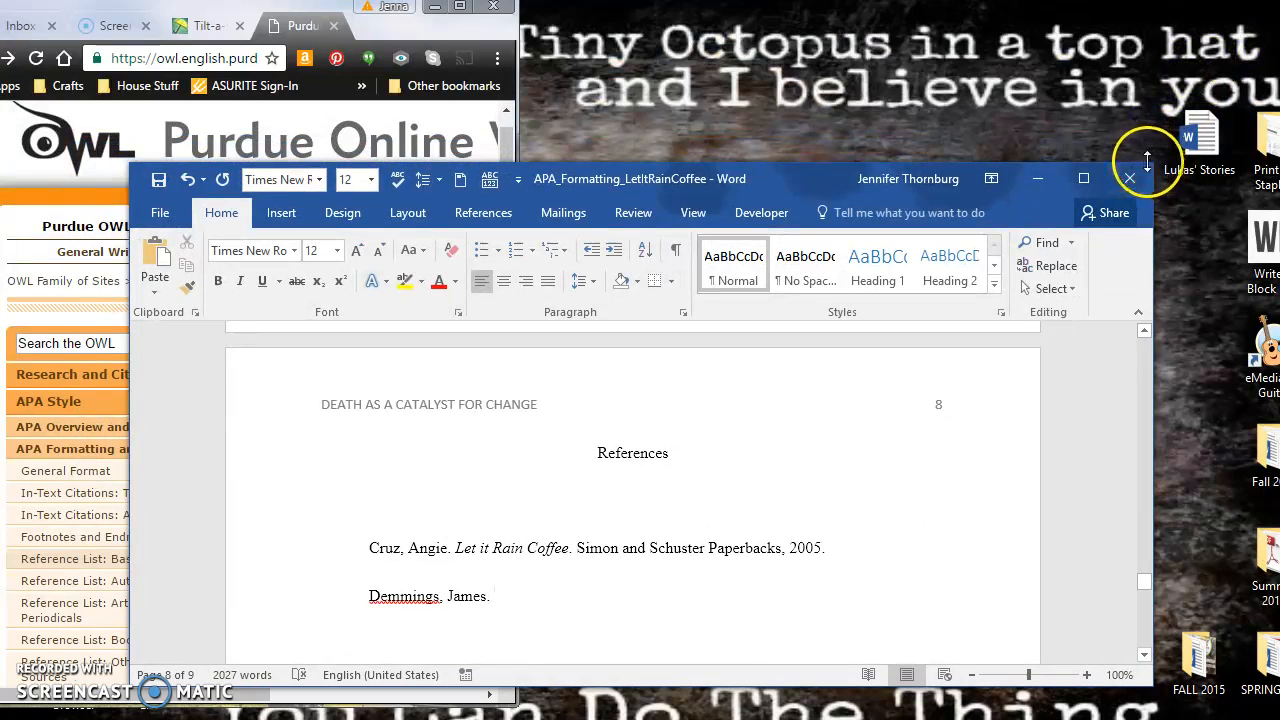
{"action": "left_click", "coordinate": [1090, 172]}
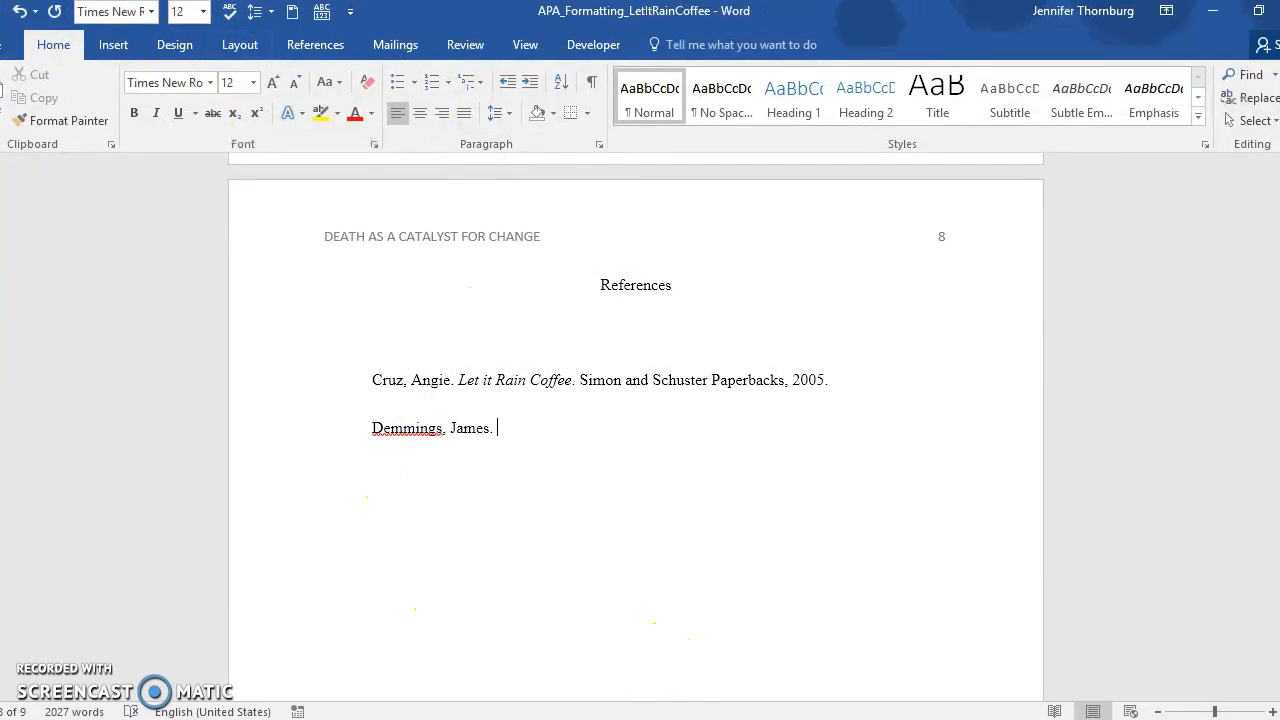
- Switch to Chrome and bring the Basic Rules section of Purdue OWL's "Reference List: Basic Rules" page into view
{"action": "mouse_move", "coordinate": [640, 719]}
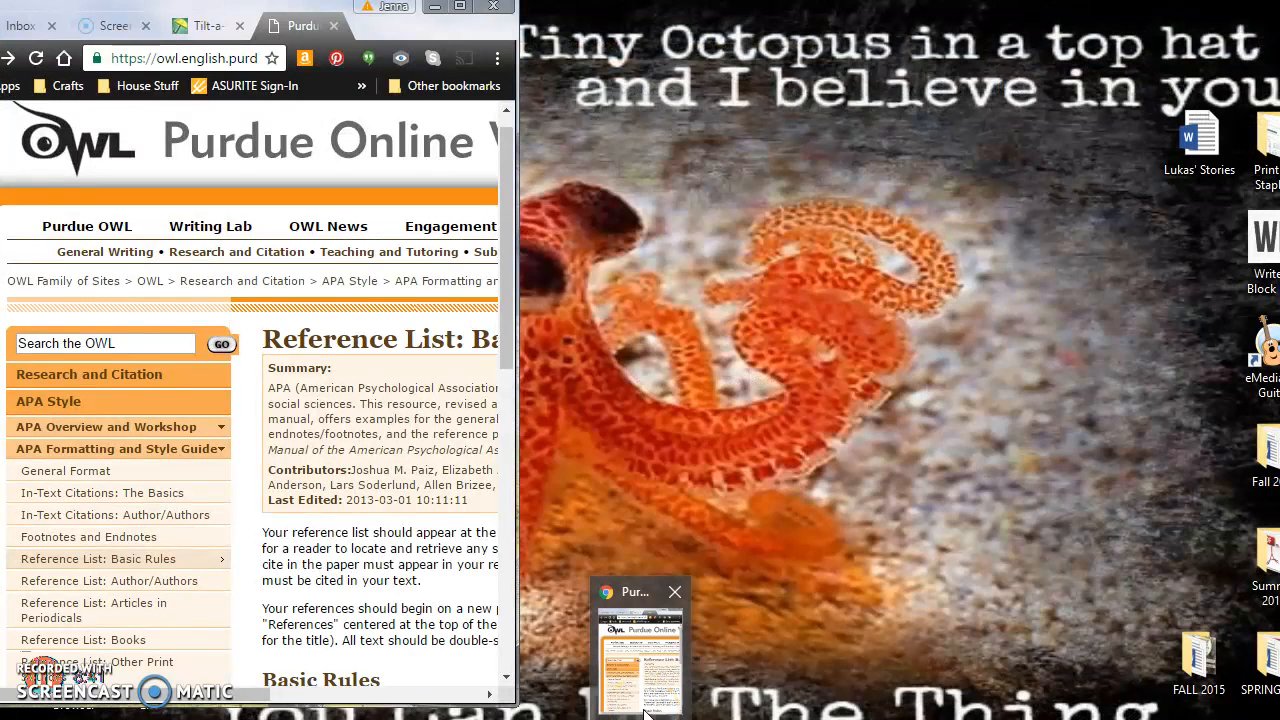
{"action": "left_click", "coordinate": [645, 712]}
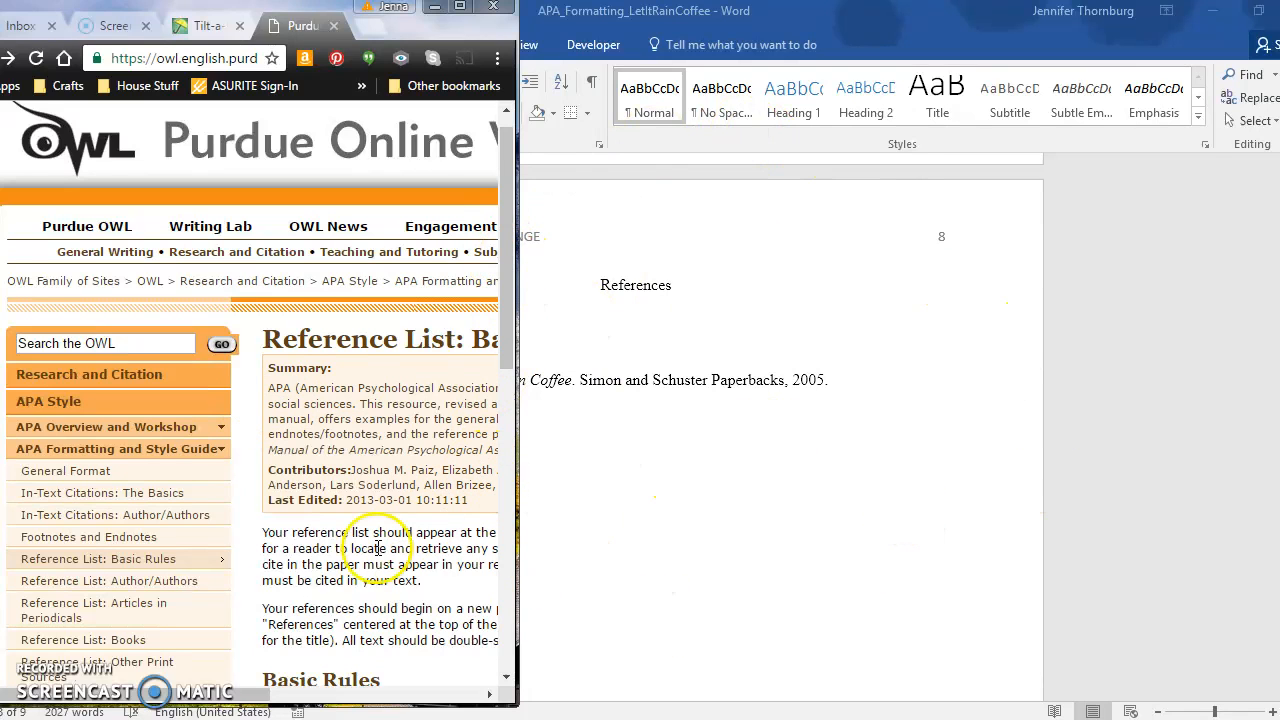
{"action": "left_click_drag", "start_coordinate": [244, 694], "coordinate": [375, 701]}
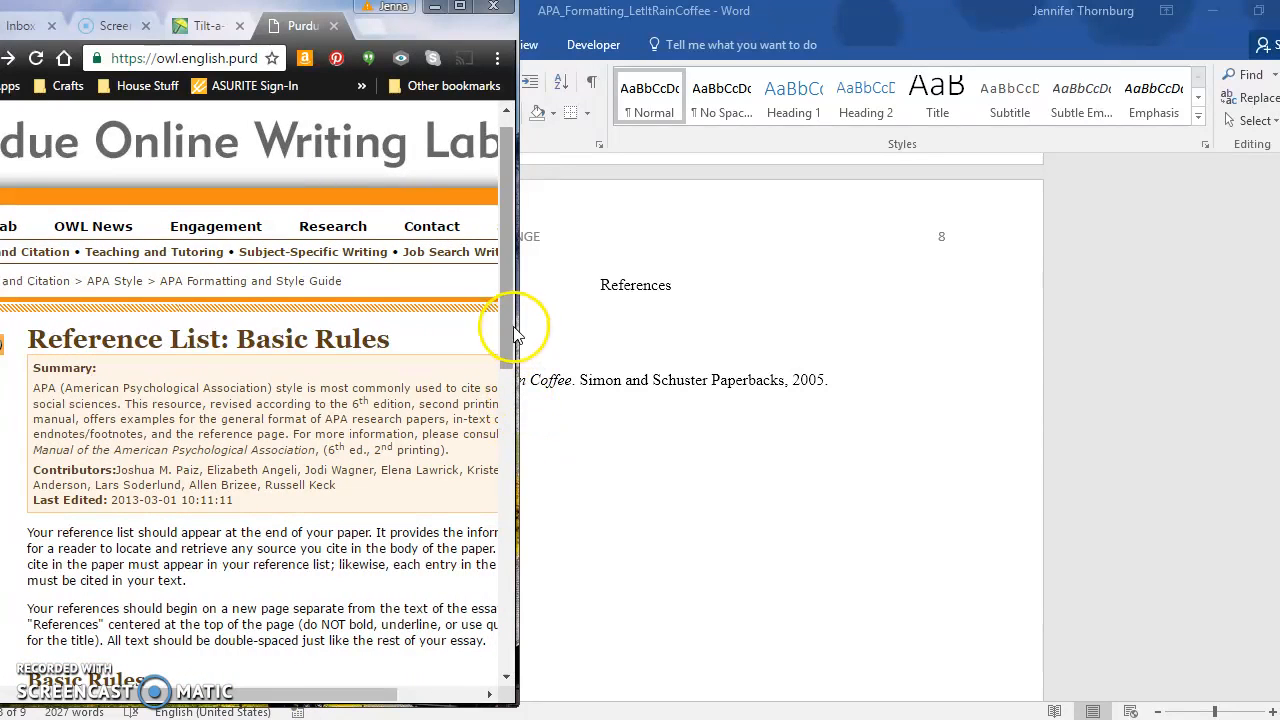
{"action": "left_click_drag", "start_coordinate": [508, 326], "coordinate": [538, 532]}
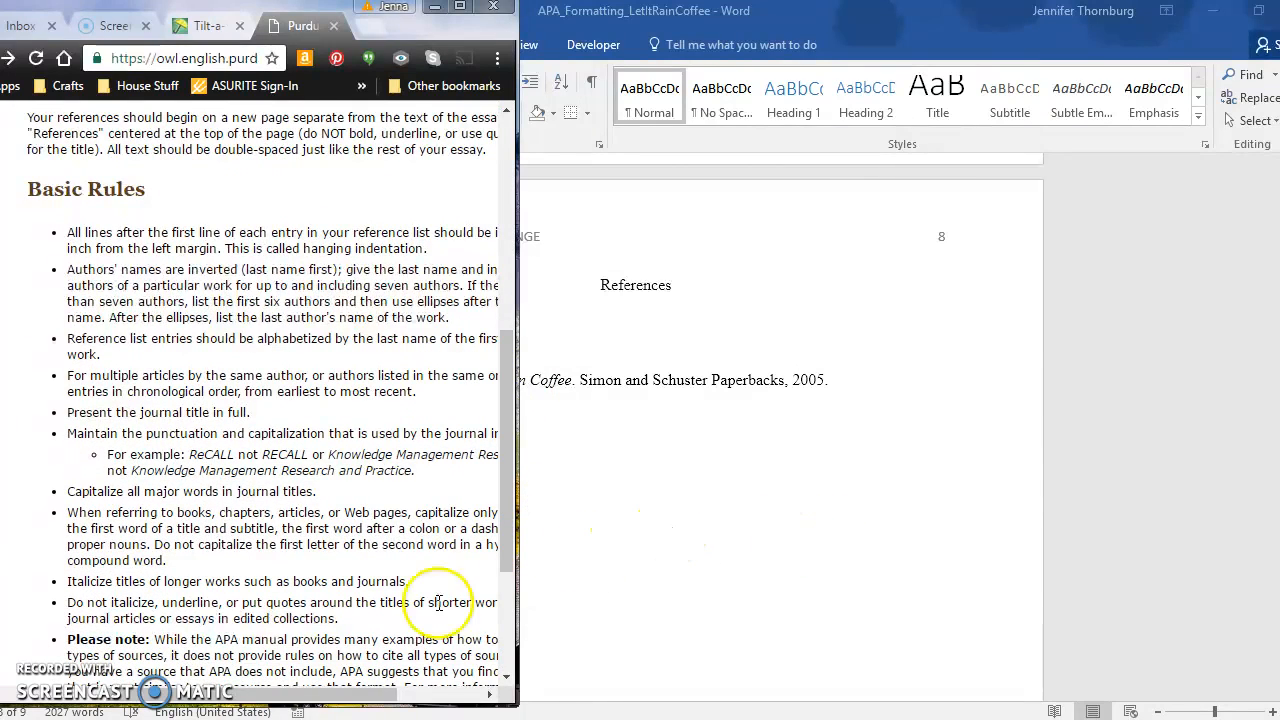
- Read the basic rules for reference entries, covering hanging indentation, author names, alphabetical order, title capitalization and italics
{"action": "left_click", "coordinate": [313, 697]}
{"action": "left_click_drag", "start_coordinate": [313, 697], "coordinate": [331, 700]}
{"action": "left_click_drag", "start_coordinate": [505, 434], "coordinate": [509, 449]}
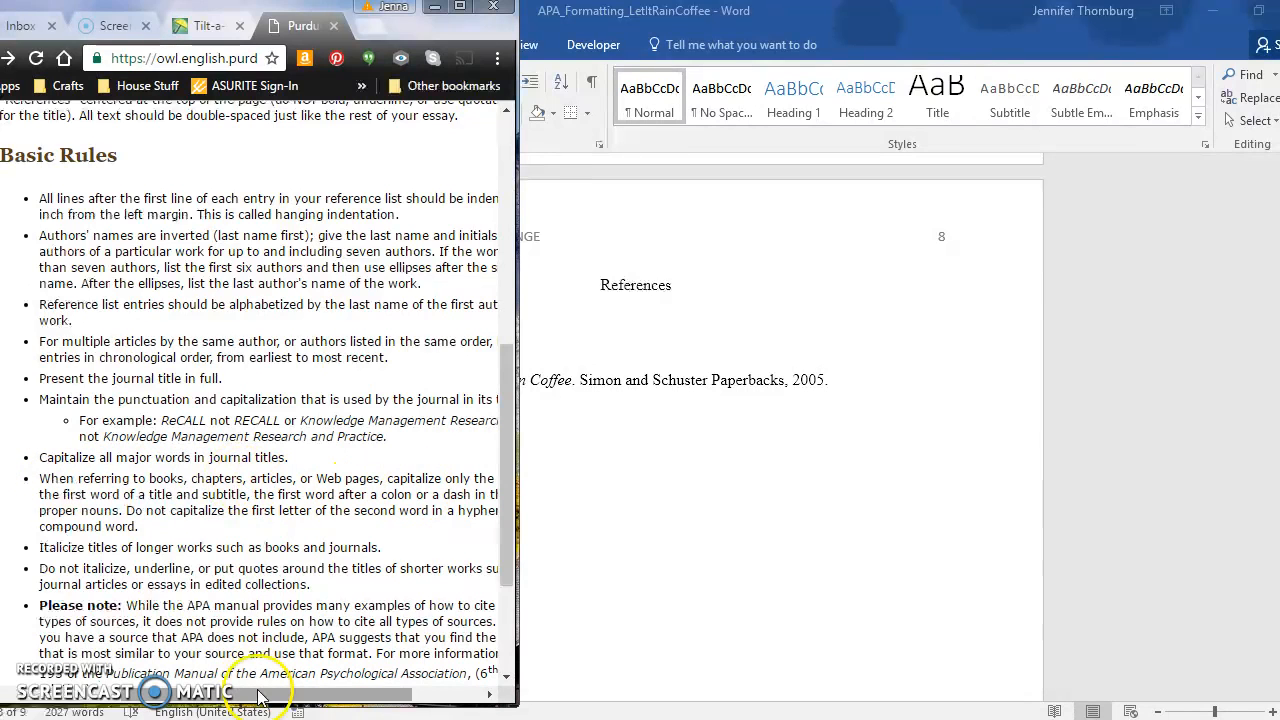
{"action": "mouse_move", "coordinate": [264, 696]}
{"action": "left_mouse_down"}
{"action": "mouse_move", "coordinate": [320, 690]}
{"action": "mouse_move", "coordinate": [274, 688]}
{"action": "left_mouse_up"}
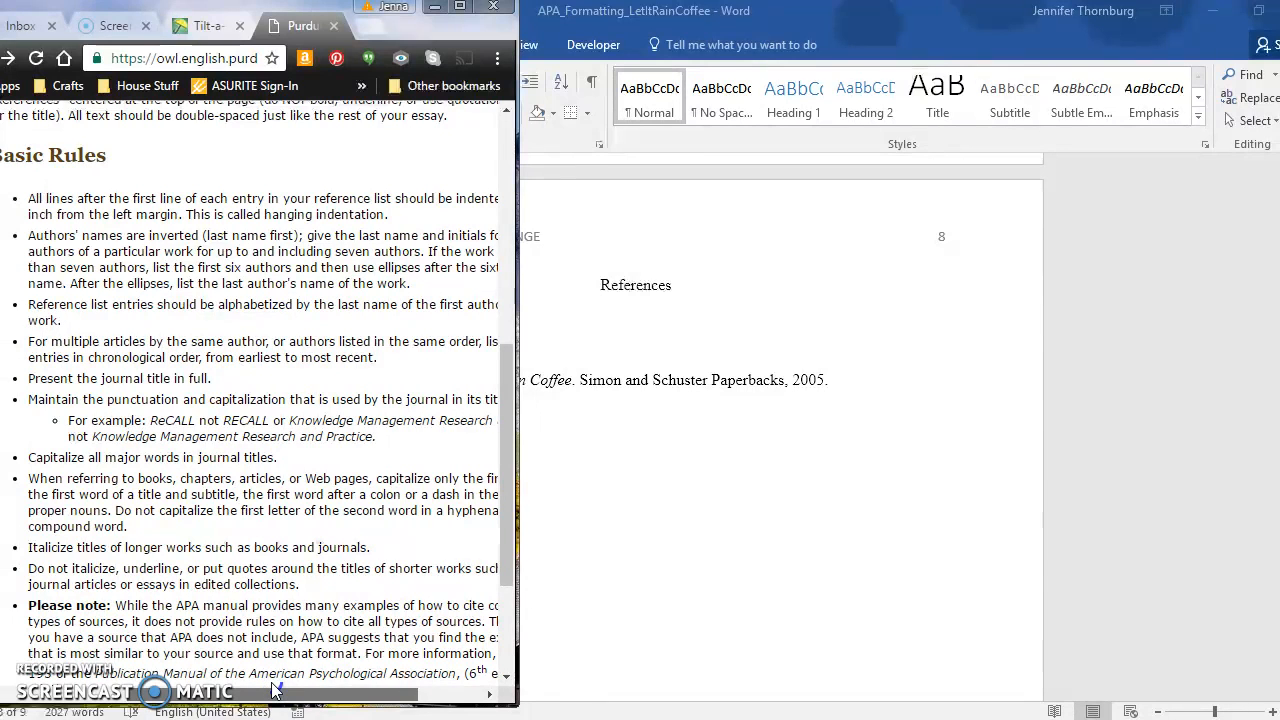
{"action": "mouse_move", "coordinate": [277, 688]}
{"action": "left_mouse_down"}
{"action": "mouse_move", "coordinate": [300, 688]}
{"action": "mouse_move", "coordinate": [280, 685]}
{"action": "left_mouse_up"}
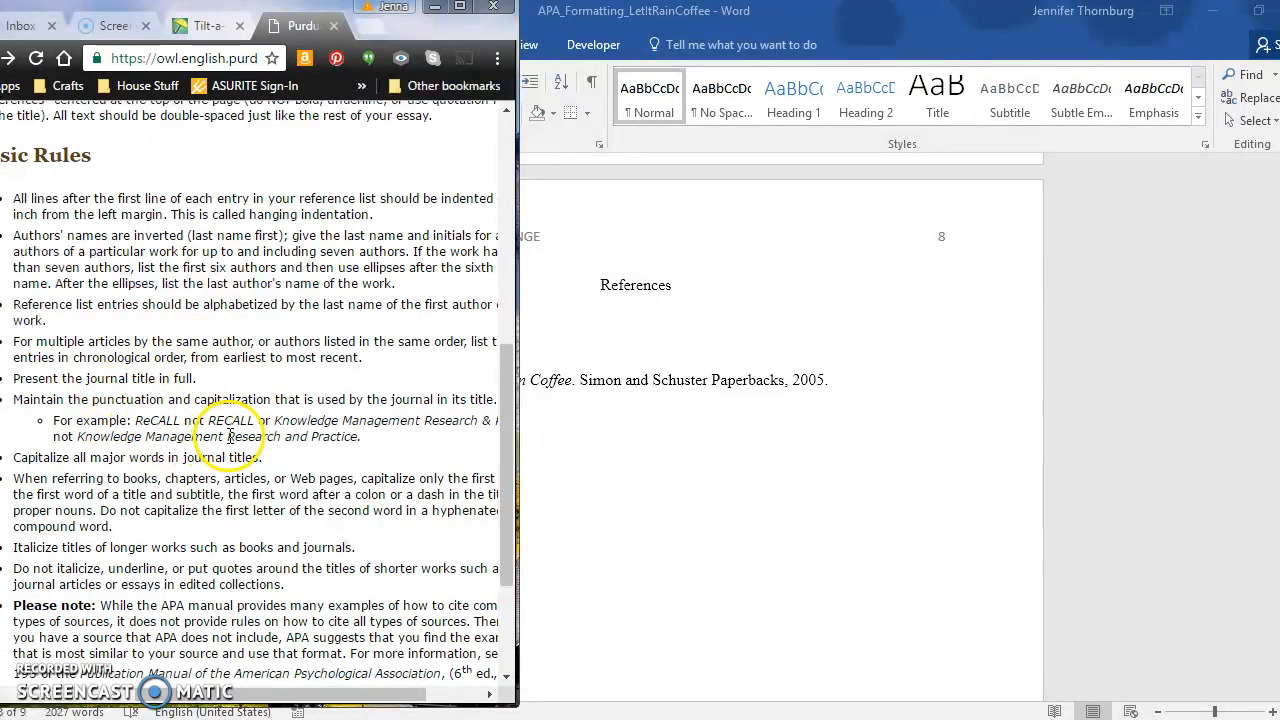
{"action": "left_click", "coordinate": [321, 697]}
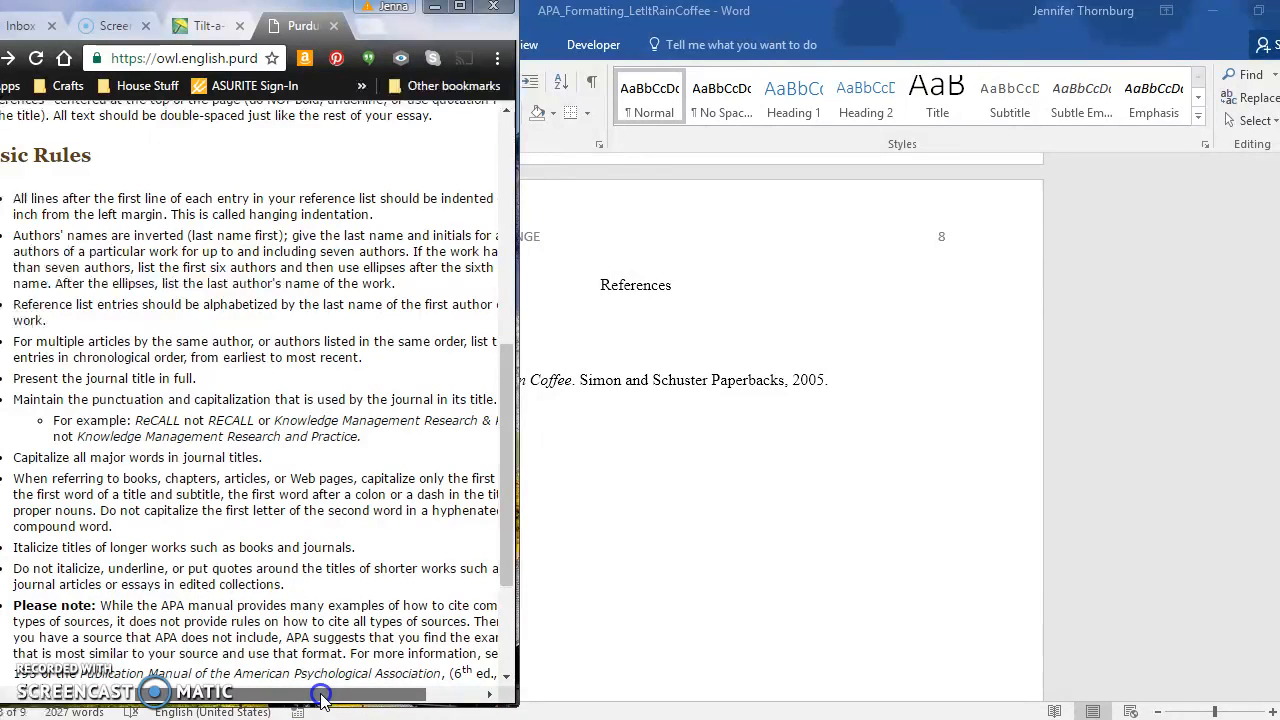
{"action": "left_click_drag", "start_coordinate": [321, 699], "coordinate": [279, 703]}
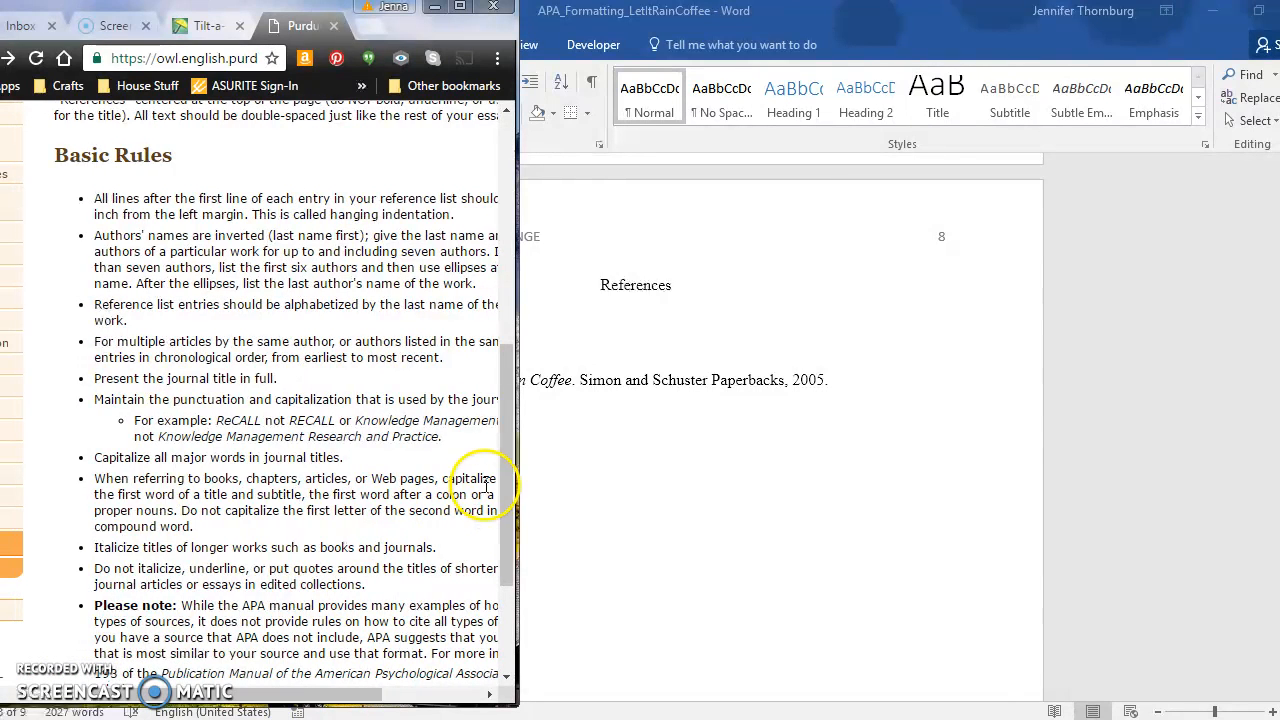
{"action": "left_click_drag", "start_coordinate": [502, 490], "coordinate": [503, 512]}
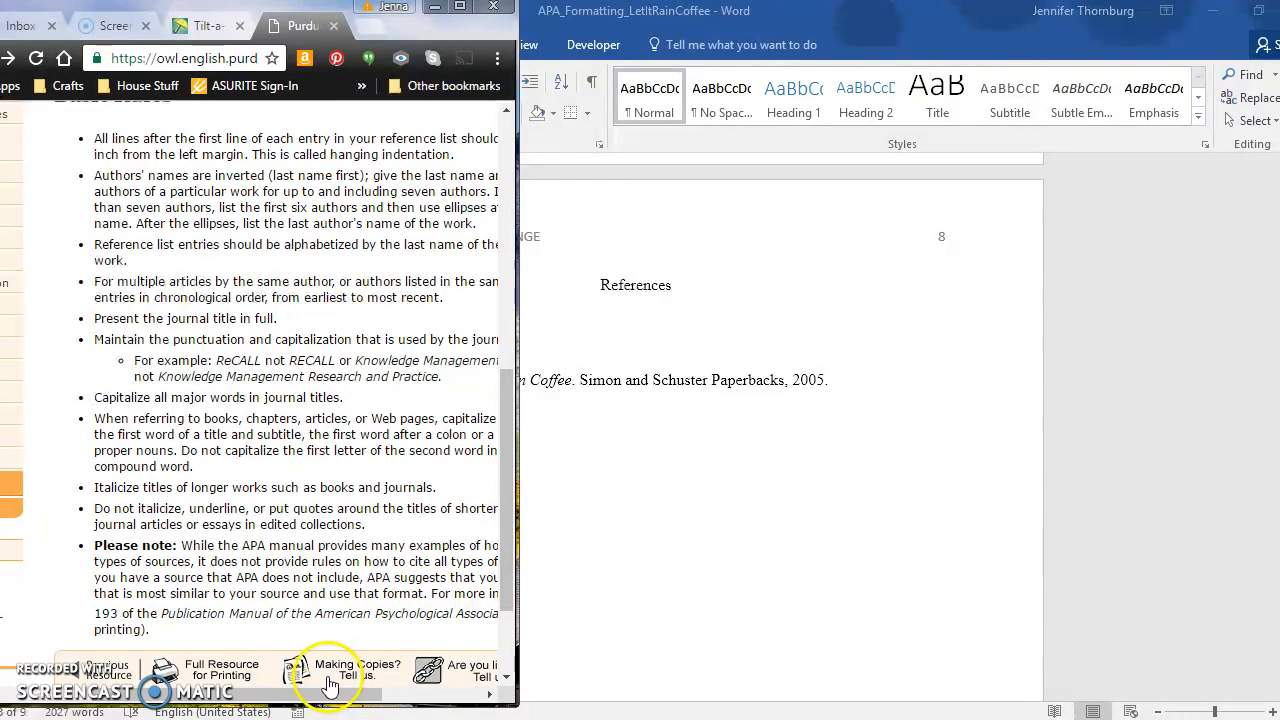
{"action": "left_click_drag", "start_coordinate": [343, 694], "coordinate": [200, 697]}
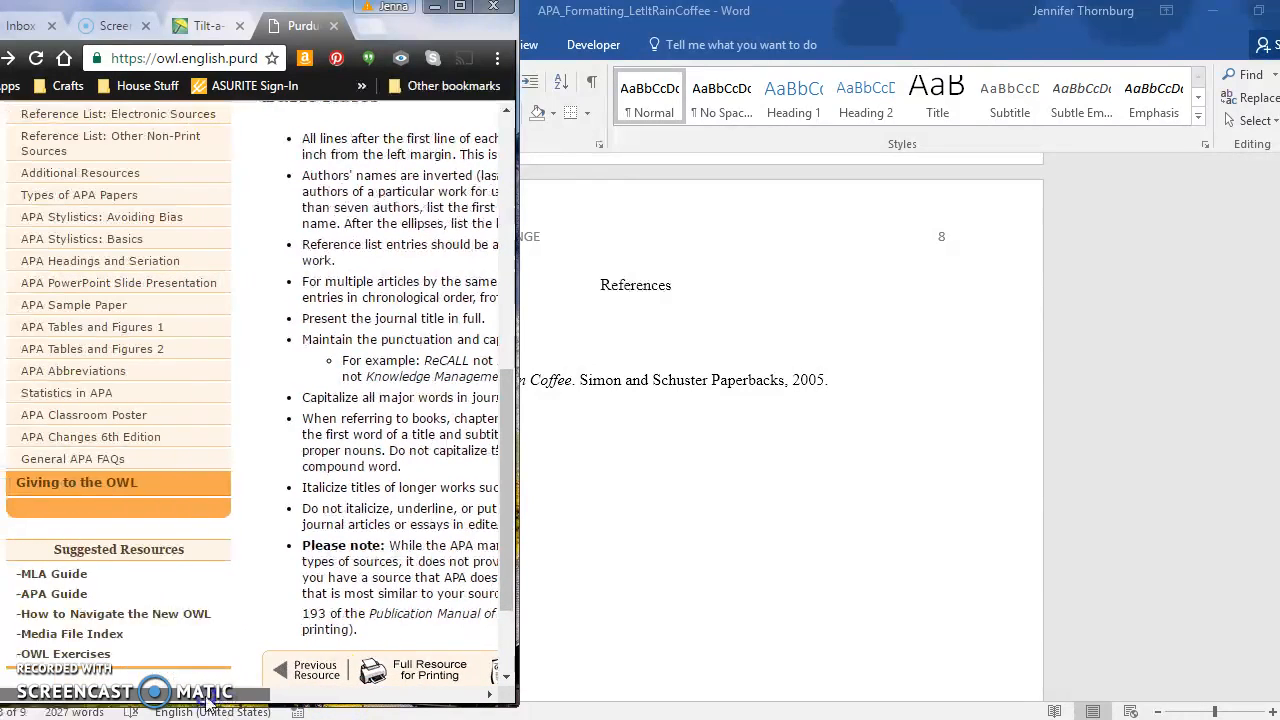
- Open Purdue OWL's "In-Text Citations: The Basics" page and look at its Short quotations section
{"action": "left_click_drag", "start_coordinate": [500, 535], "coordinate": [517, 386]}
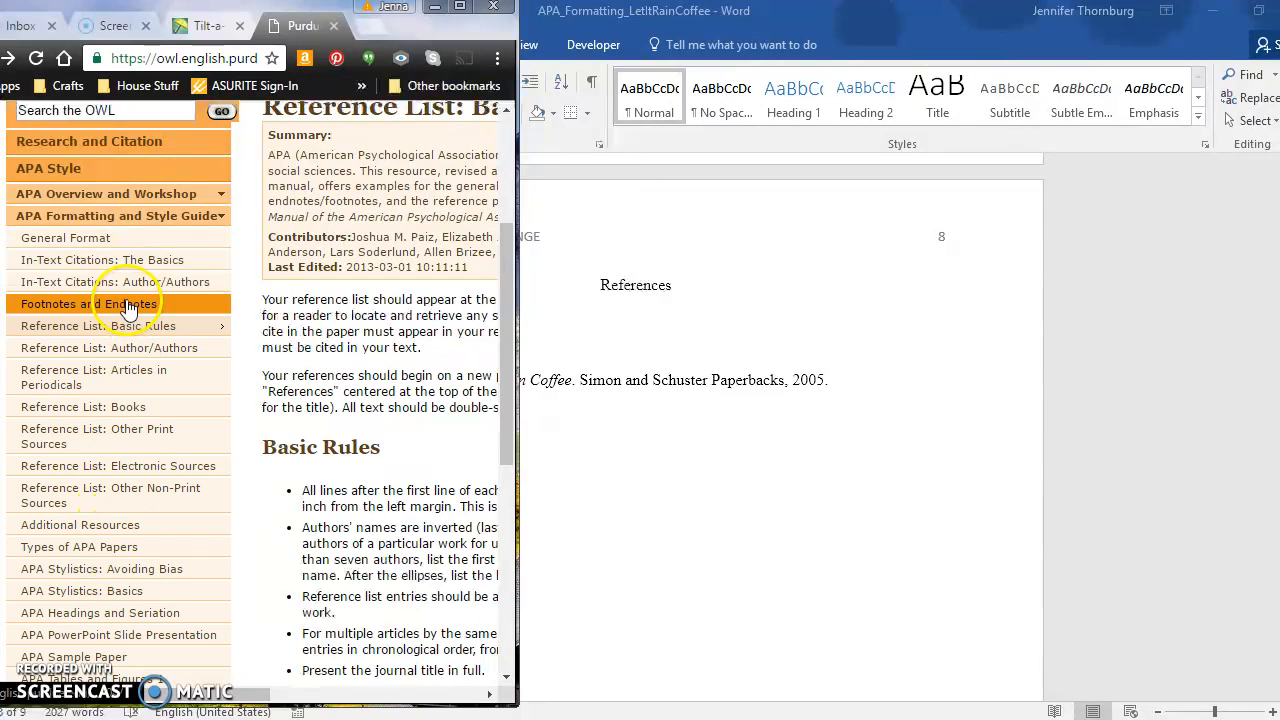
{"action": "left_click", "coordinate": [119, 259]}
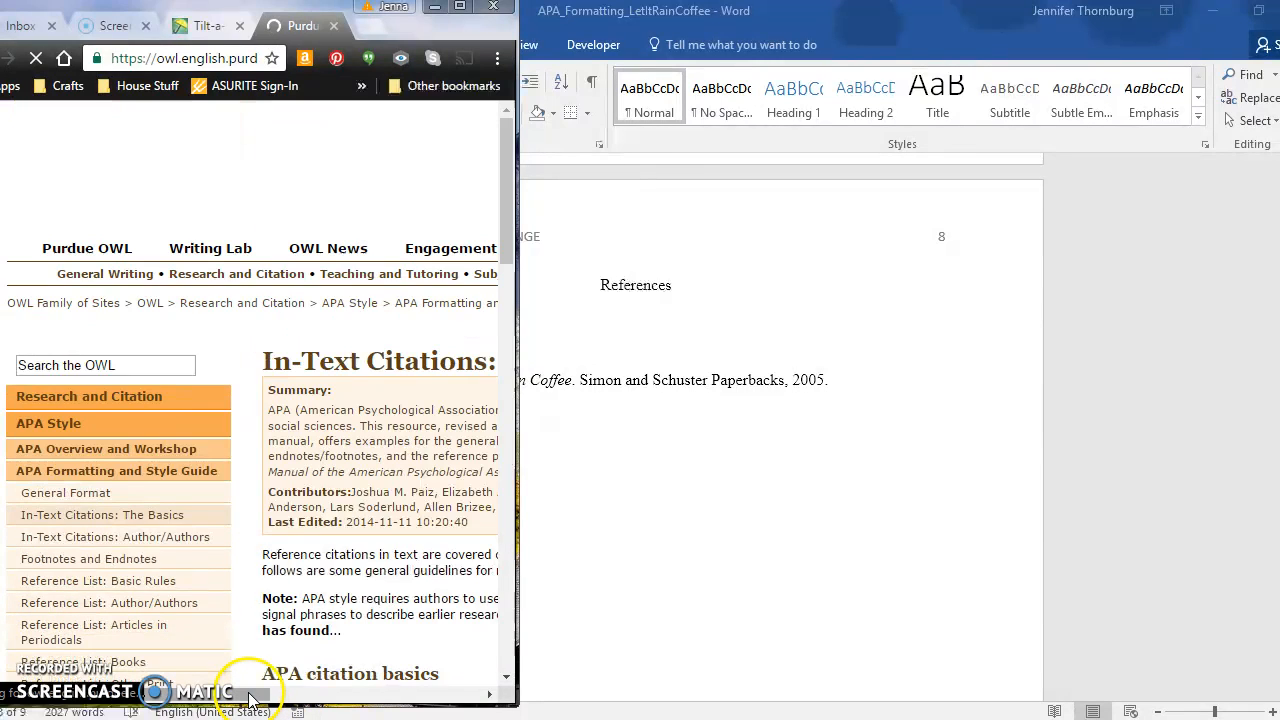
{"action": "left_click_drag", "start_coordinate": [250, 694], "coordinate": [366, 691]}
{"action": "left_click_drag", "start_coordinate": [509, 240], "coordinate": [508, 463]}
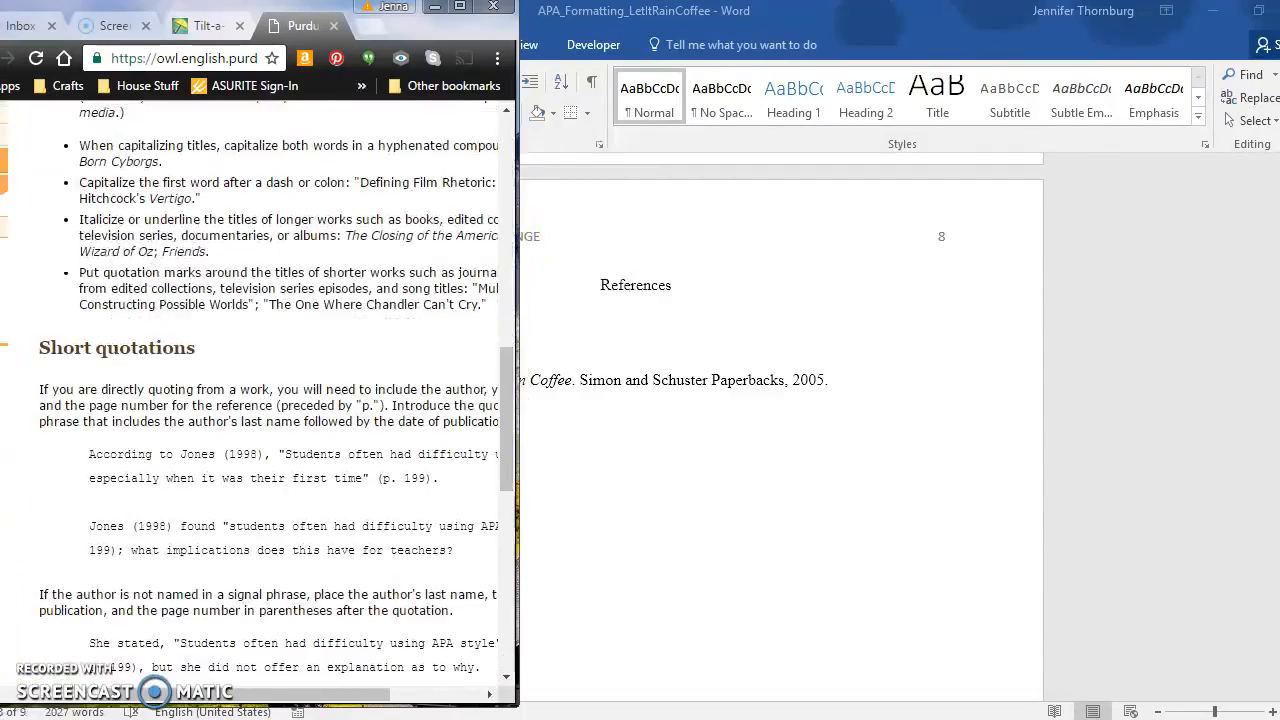
- Open the "Reference List: Electronic Sources" page of Purdue OWL's APA Formatting and Style Guide
{"action": "left_click_drag", "start_coordinate": [314, 694], "coordinate": [195, 694]}
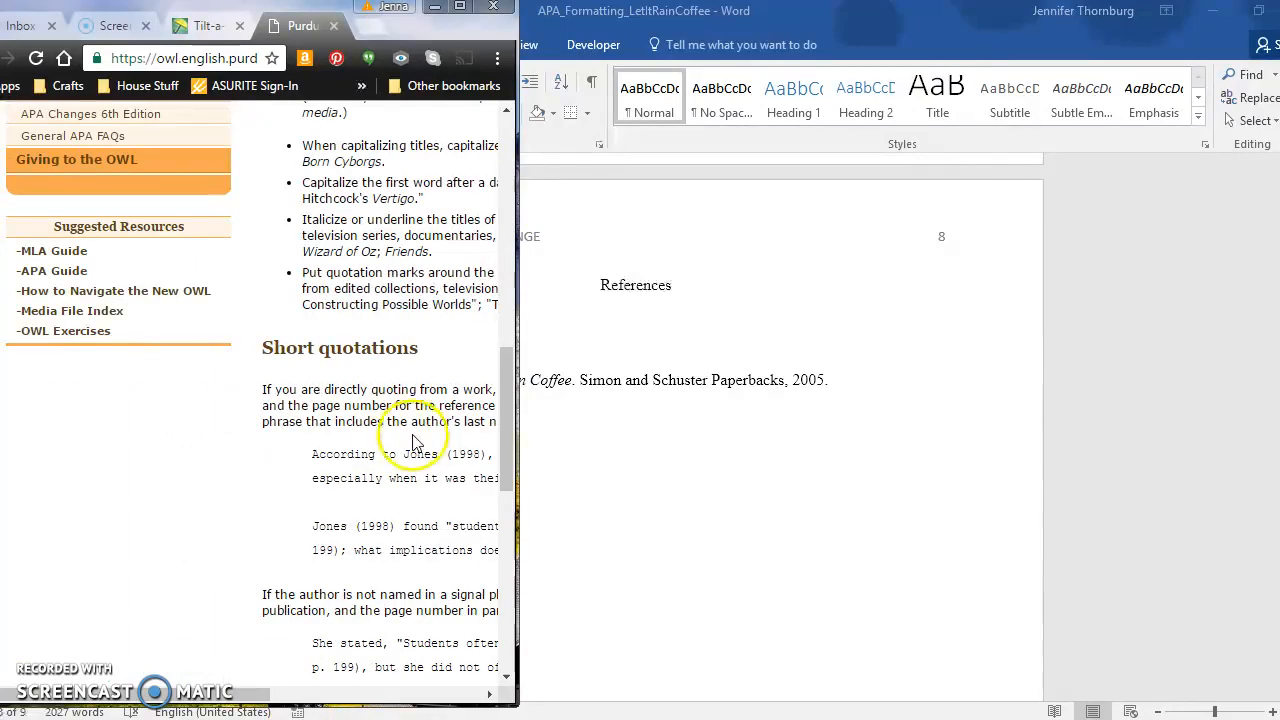
{"action": "left_click_drag", "start_coordinate": [506, 445], "coordinate": [517, 309]}
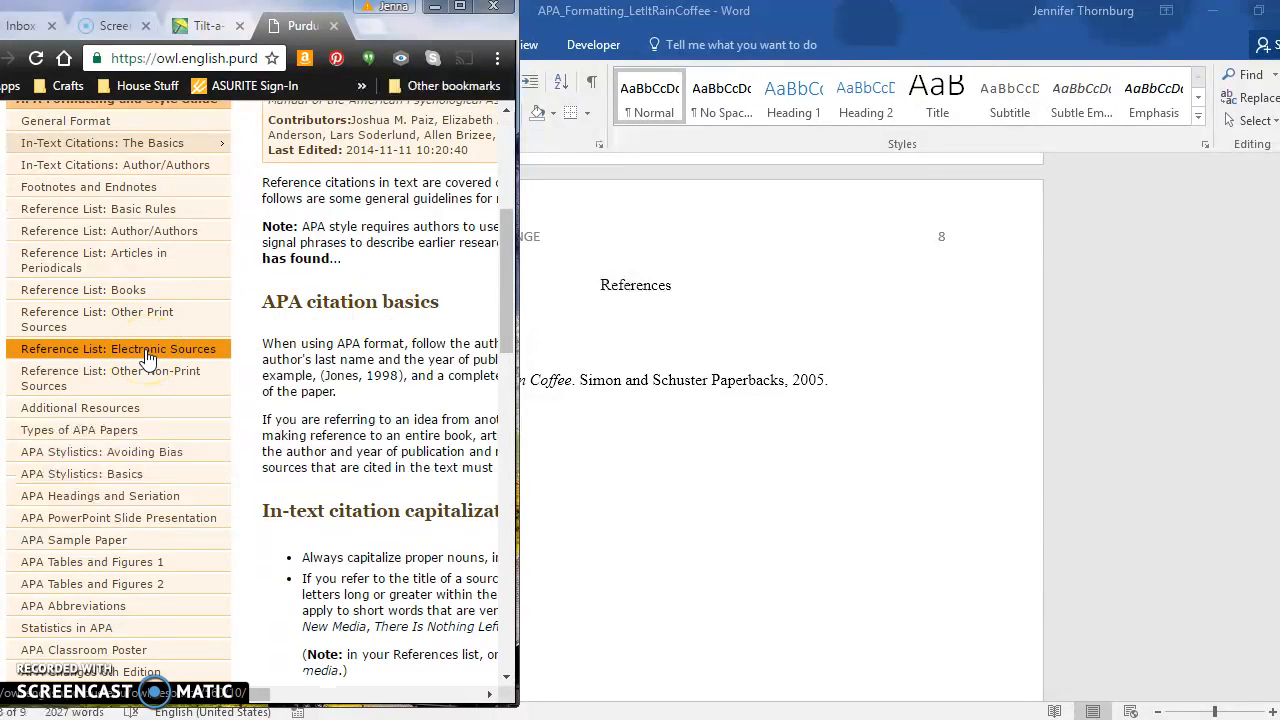
{"action": "left_click", "coordinate": [112, 358]}
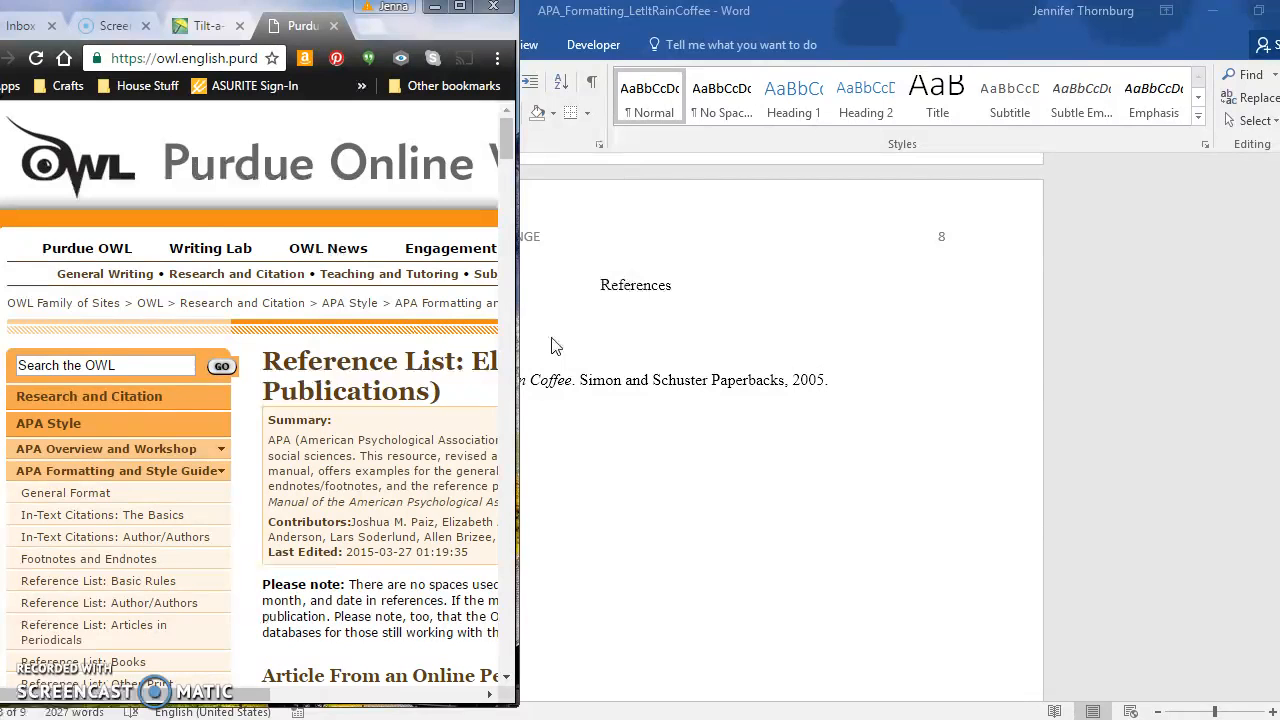
- Switch back to the essay in Word and return to its title page on page 1
{"action": "left_click", "coordinate": [576, 336]}
{"action": "left_click", "coordinate": [577, 337]}
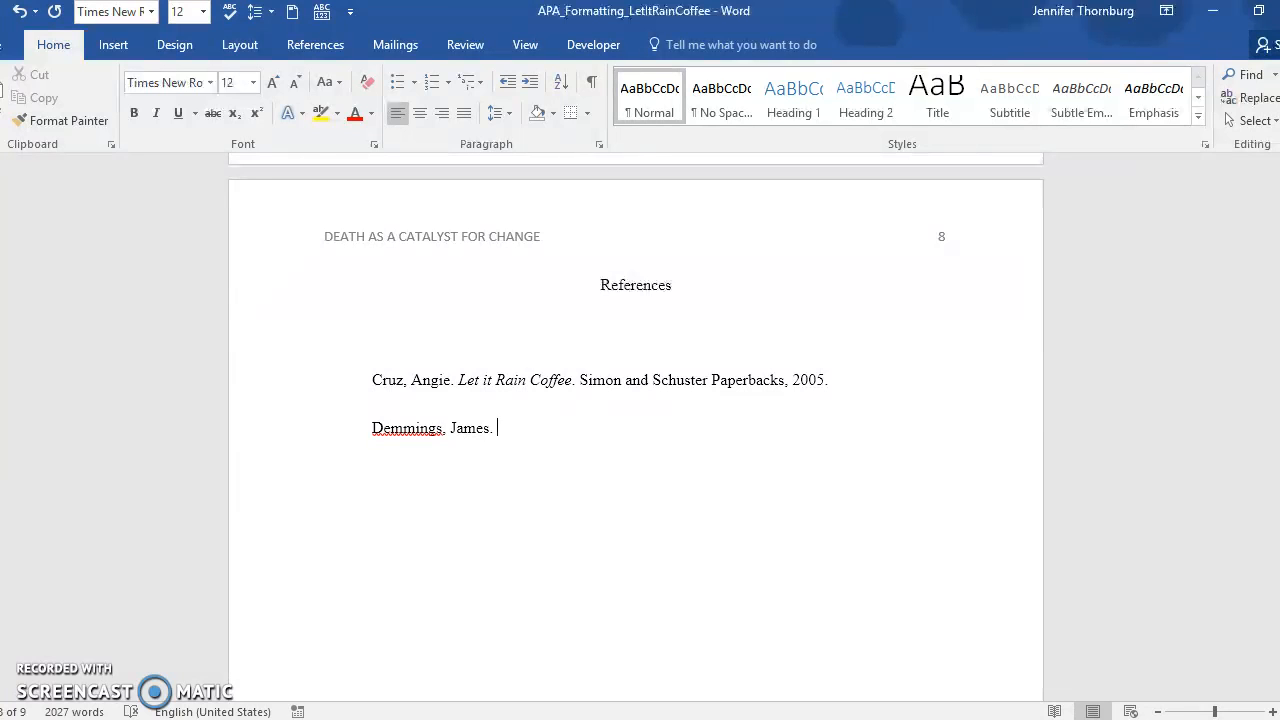
{"action": "scroll", "coordinate": [636, 430], "scroll_direction": "up", "scroll_amount": 6}
{"action": "scroll", "coordinate": [636, 430], "scroll_direction": "up", "scroll_amount": 20}
{"action": "scroll", "coordinate": [636, 430], "scroll_direction": "up", "scroll_amount": 20}
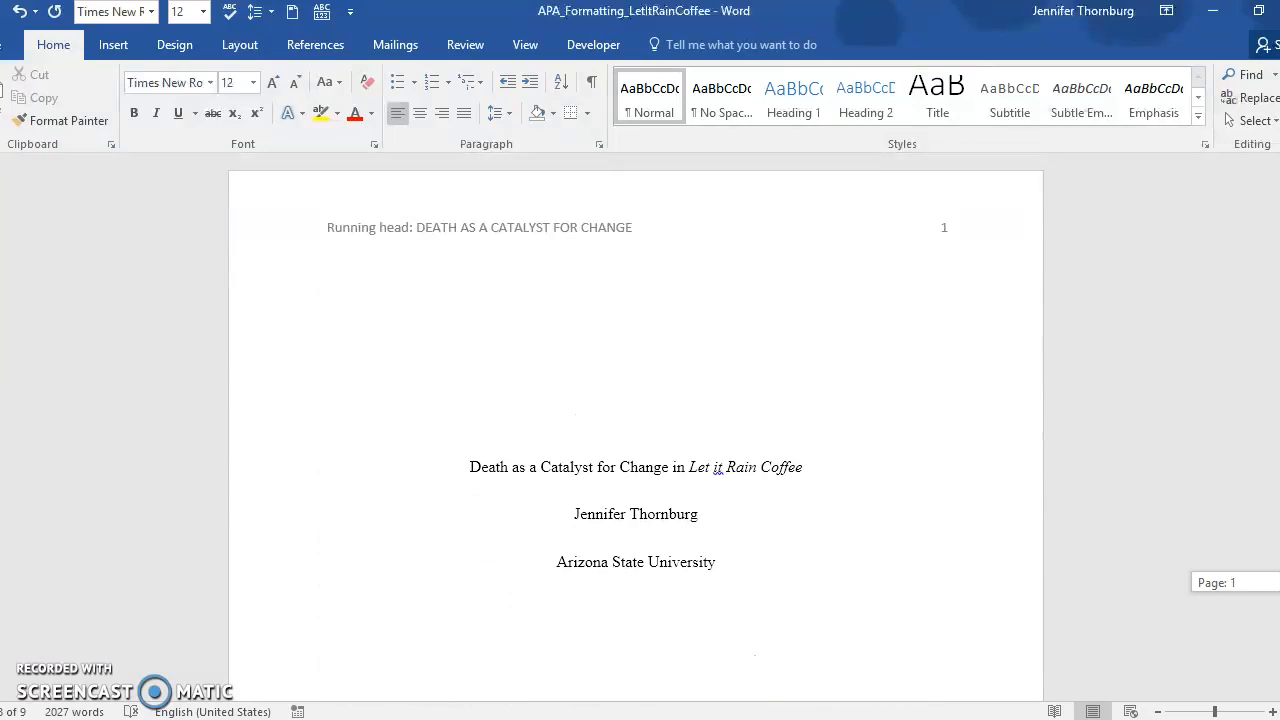